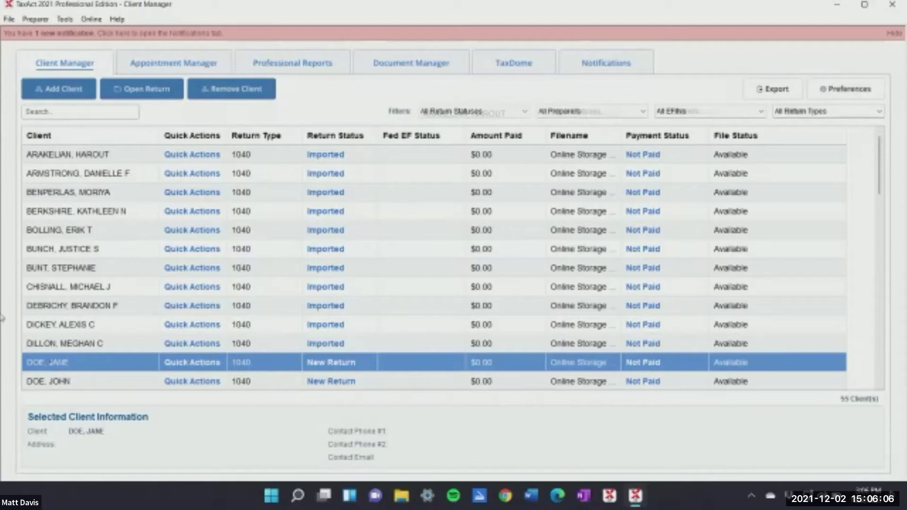
# Open the selected sample client's new 1040 return from the Client Manager
pyautogui.click(9, 19)
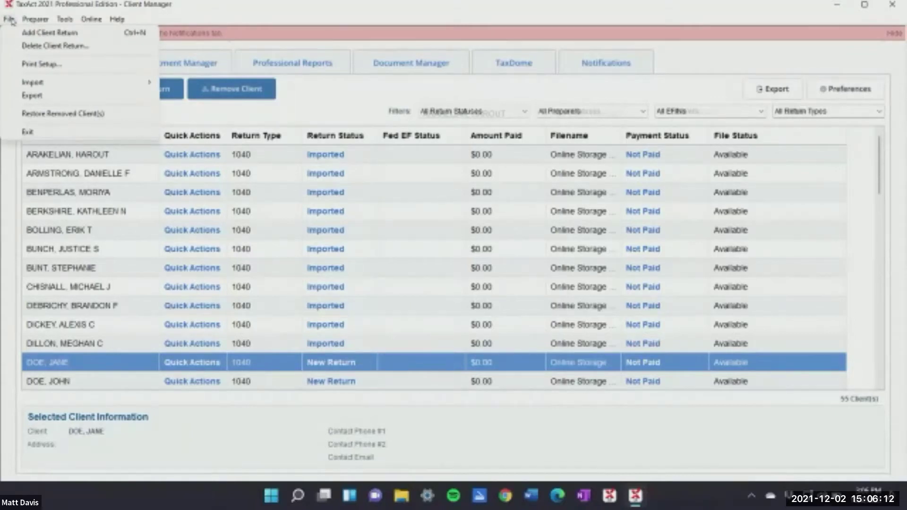
pyautogui.click(9, 20)
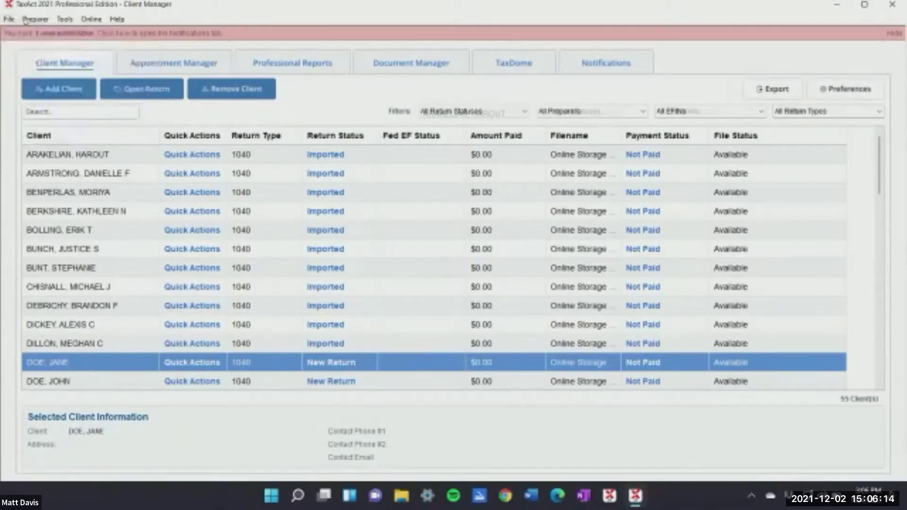
pyautogui.click(43, 20)
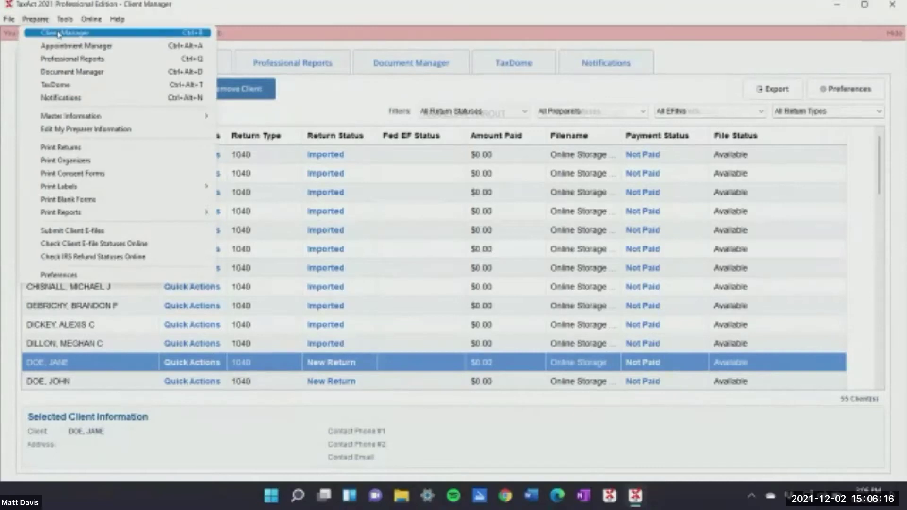
pyautogui.click(58, 34)
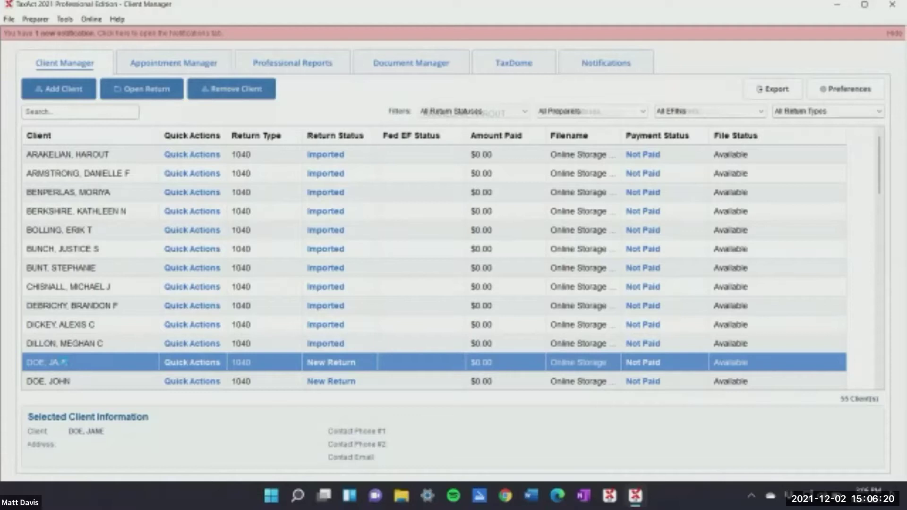
pyautogui.doubleClick(63, 362)
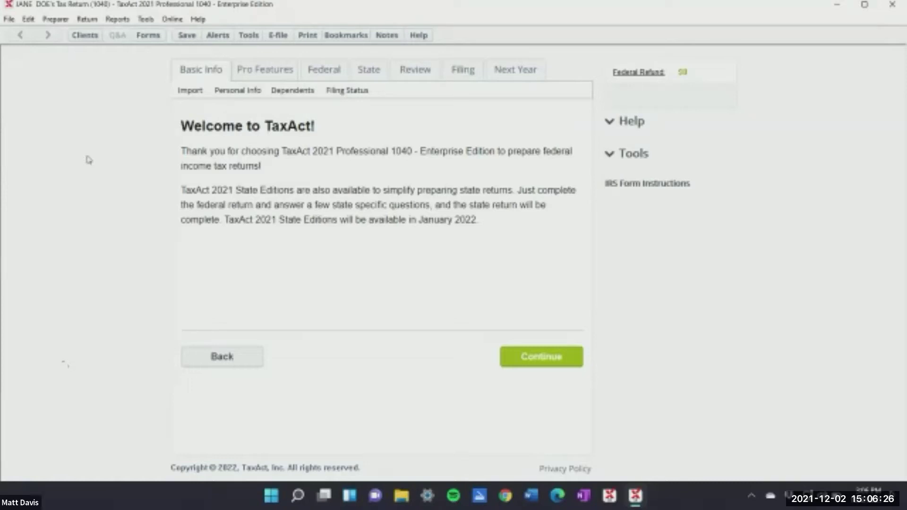
# Start the basic information interview and proceed through the taxpayer, spouse and home address pages without entering additional details
pyautogui.click(146, 20)
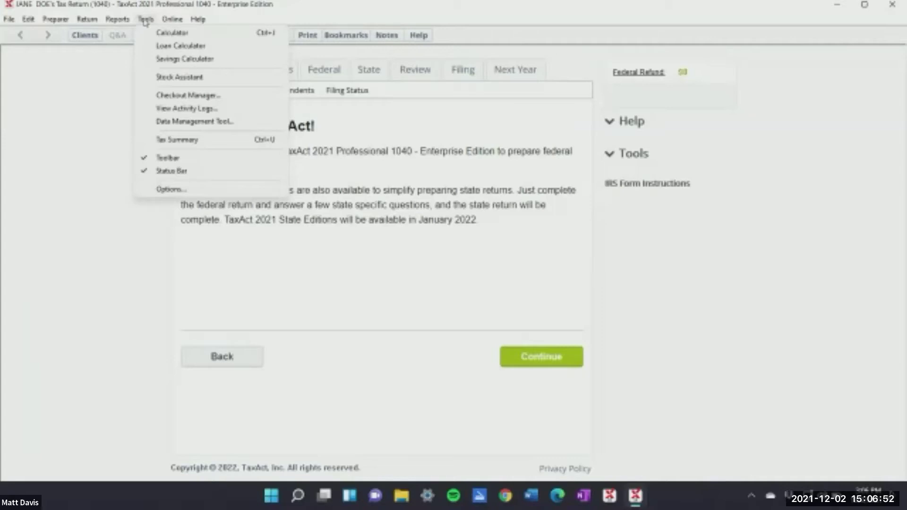
pyautogui.click(447, 191)
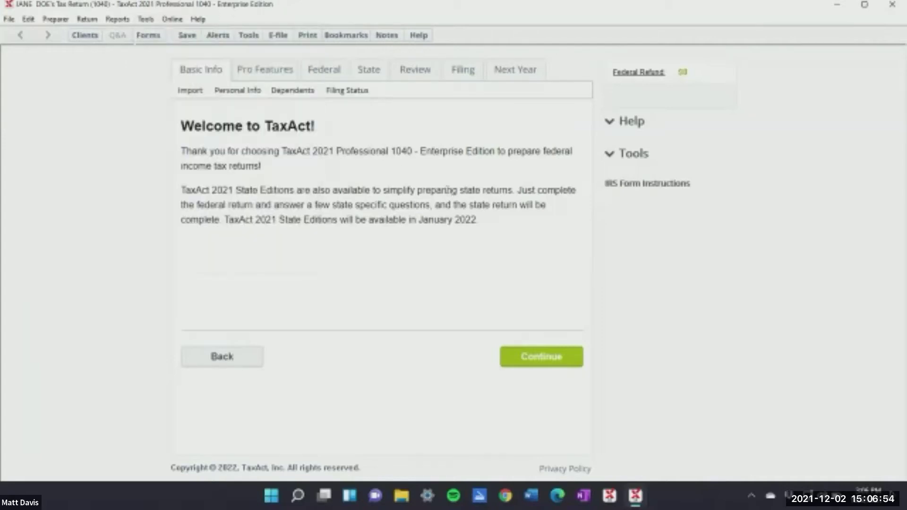
pyautogui.click(527, 356)
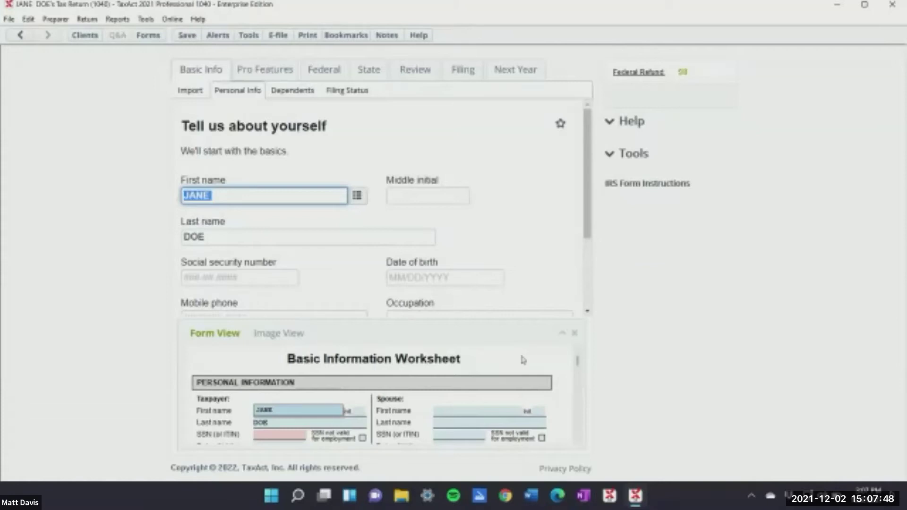
pyautogui.scroll(-3, 378, 212)
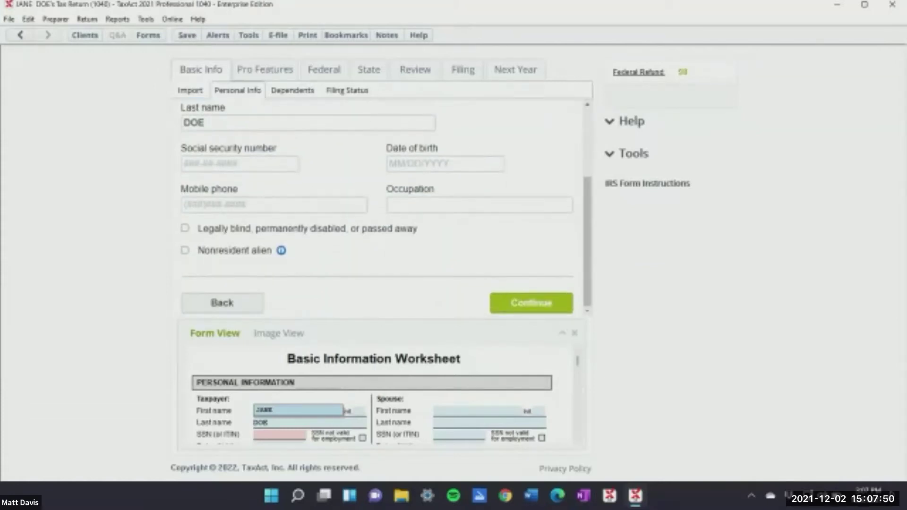
pyautogui.press('Return')
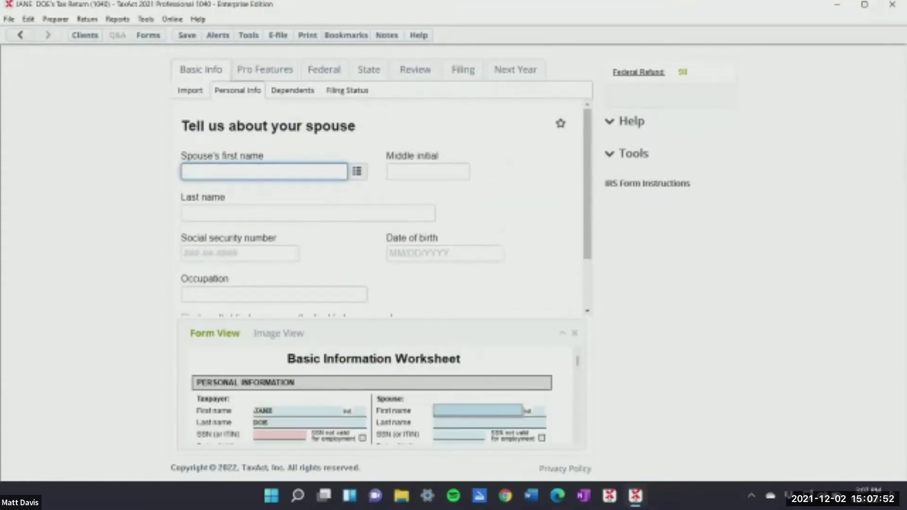
pyautogui.scroll(-2, 378, 208)
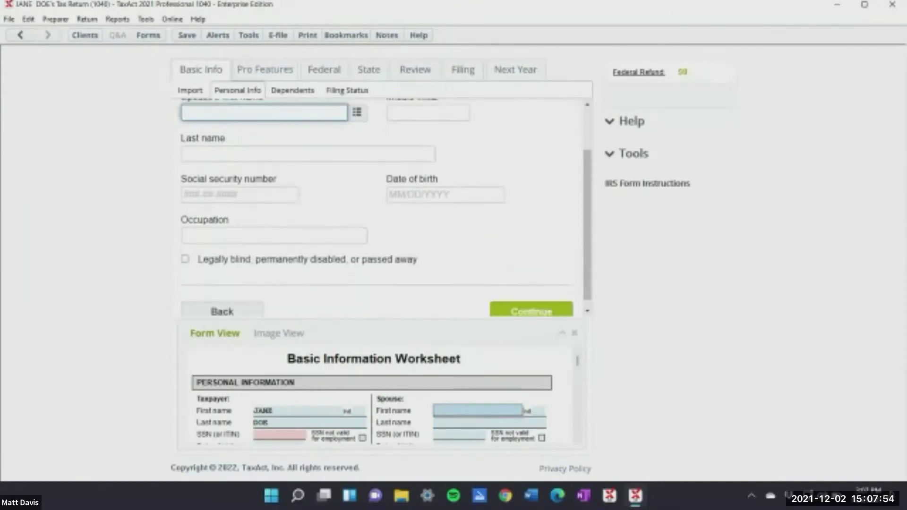
pyautogui.press('Return')
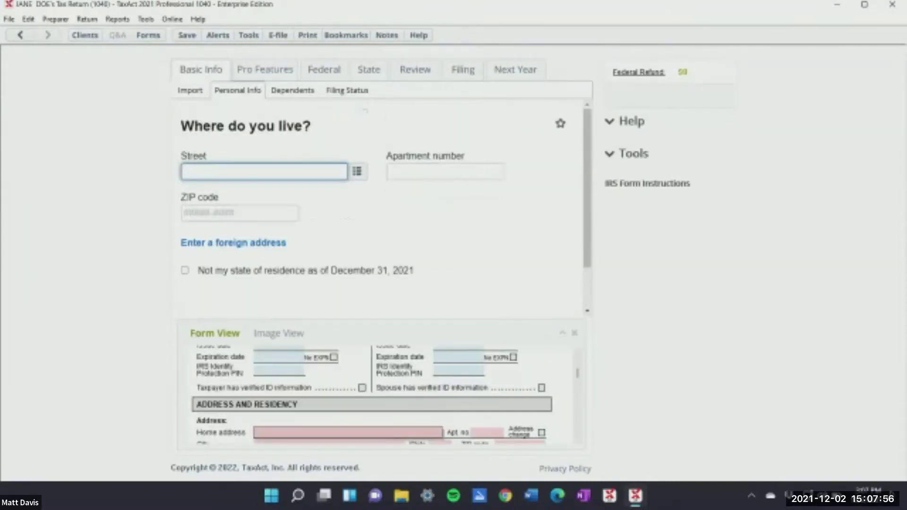
pyautogui.scroll(-2, 385, 206)
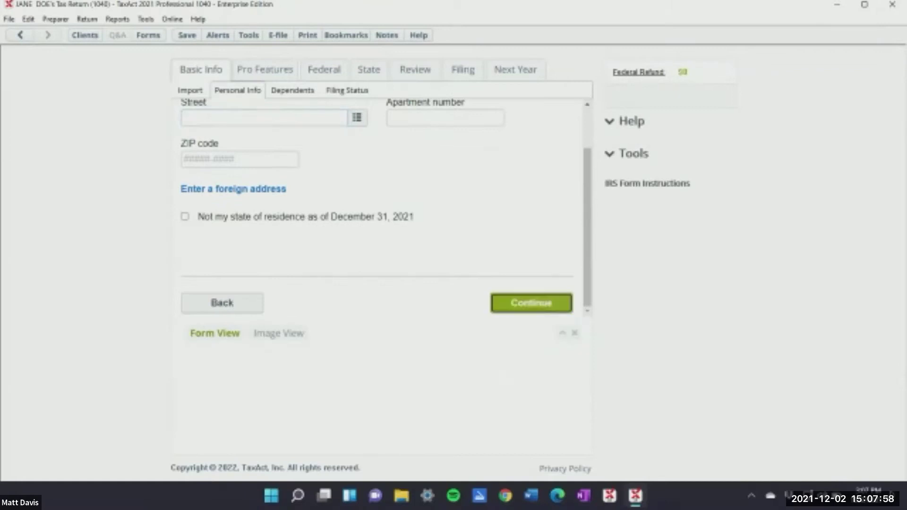
pyautogui.press('Return')
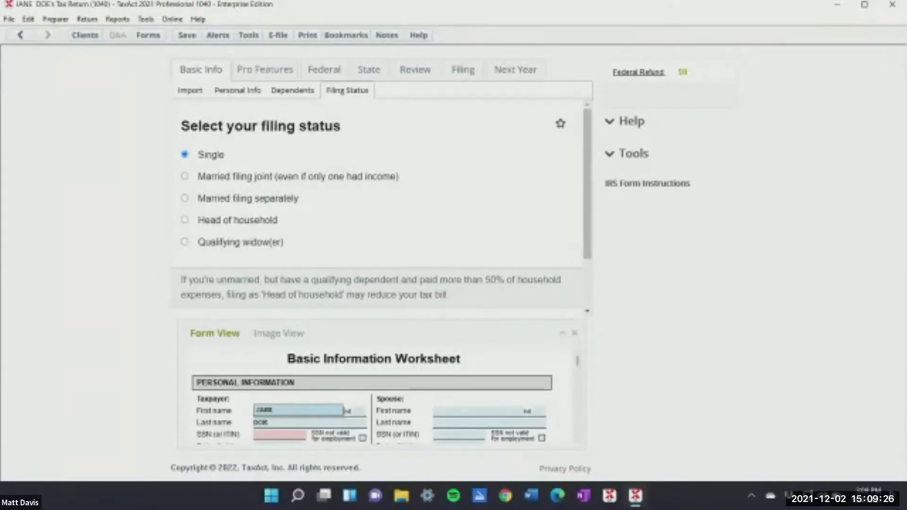
# Keep the filing status as Single and choose to correct the basic information errors now
pyautogui.scroll(-2, 382, 208)
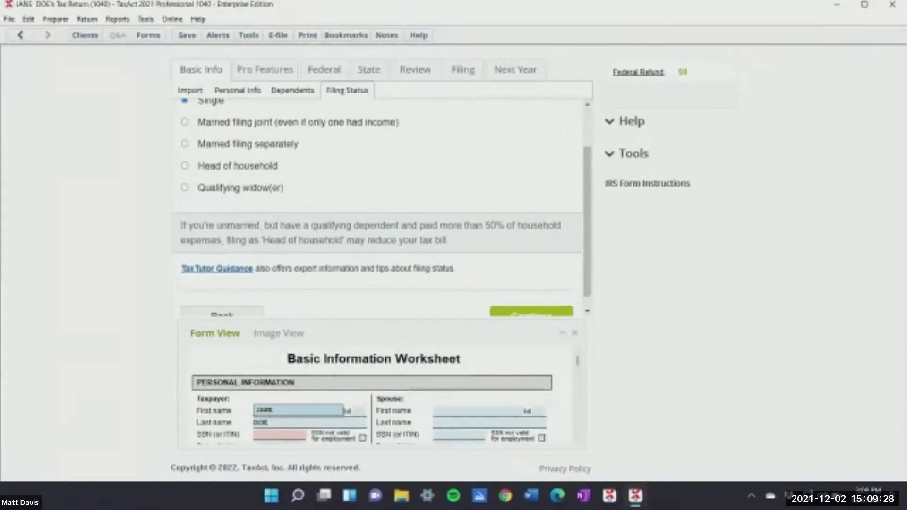
pyautogui.click(532, 307)
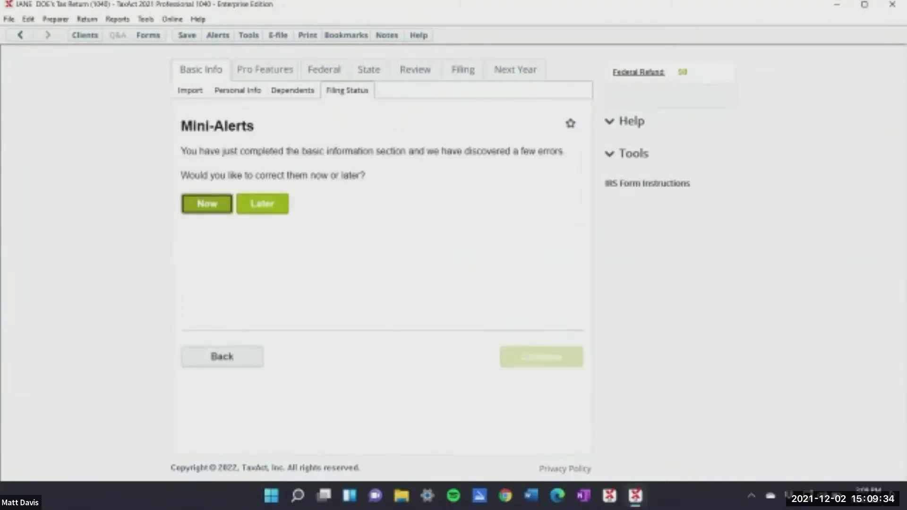
pyautogui.press('Return')
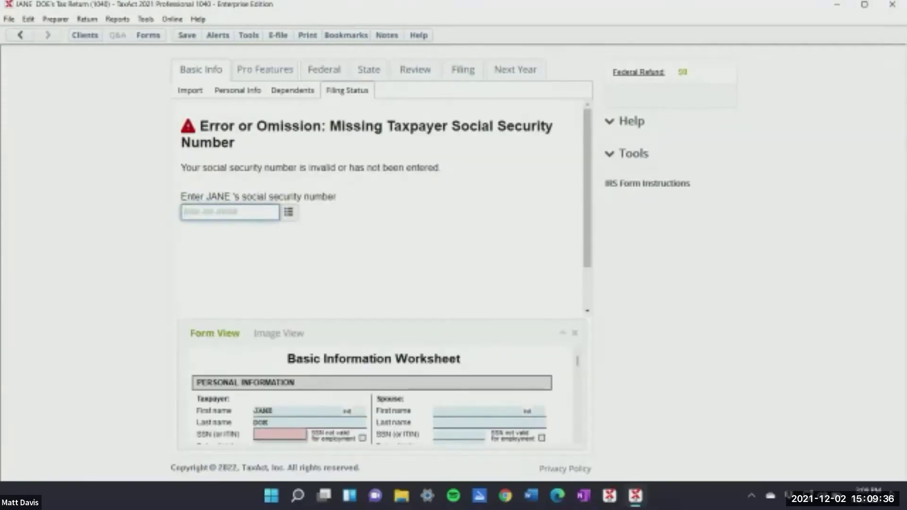
# Proceed past the missing social security number, date of birth and personal details checks, leaving the empty fields blank
pyautogui.scroll(-1, 378, 208)
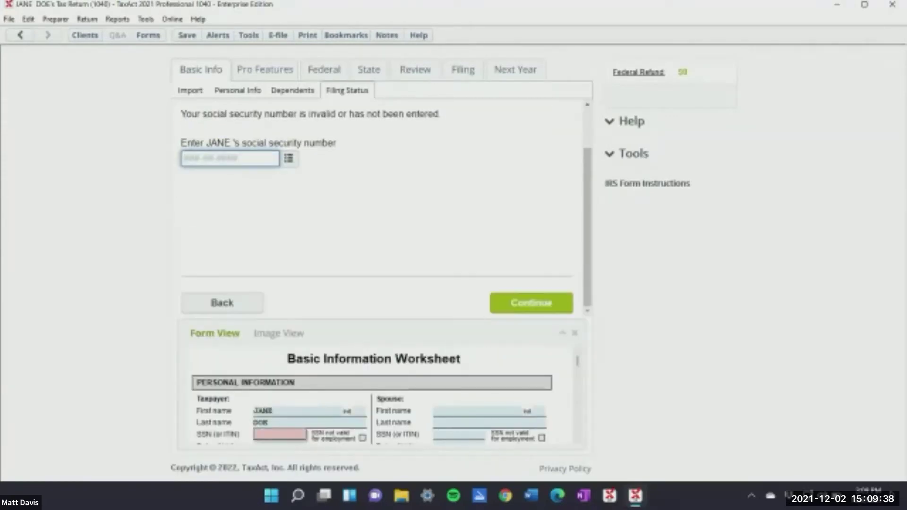
pyautogui.press('Return')
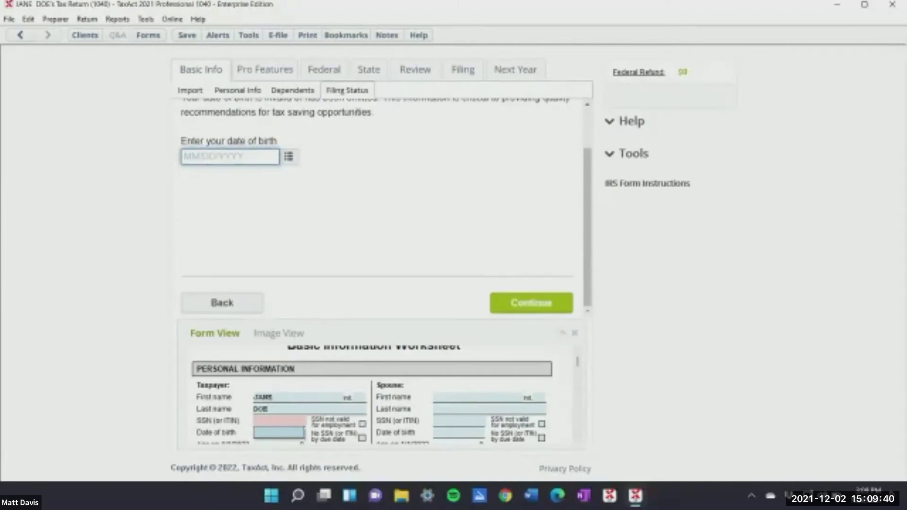
pyautogui.press('Return')
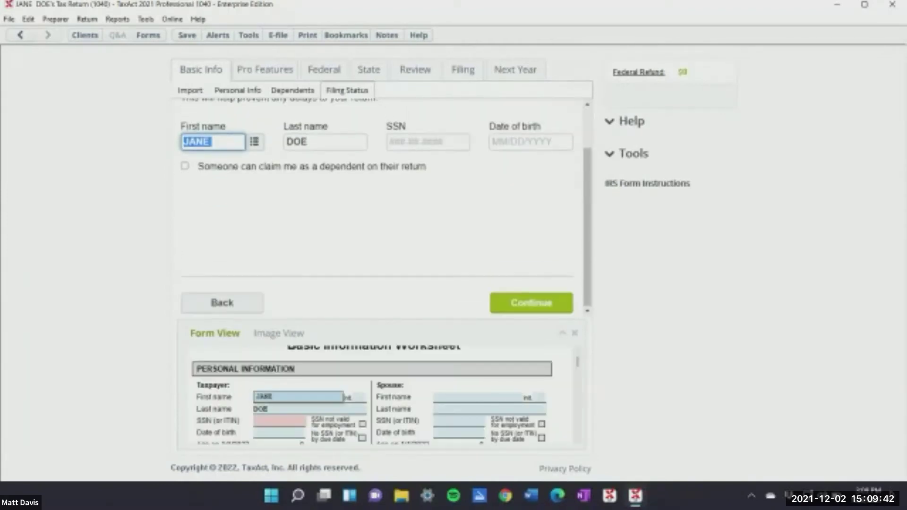
pyautogui.press('Return')
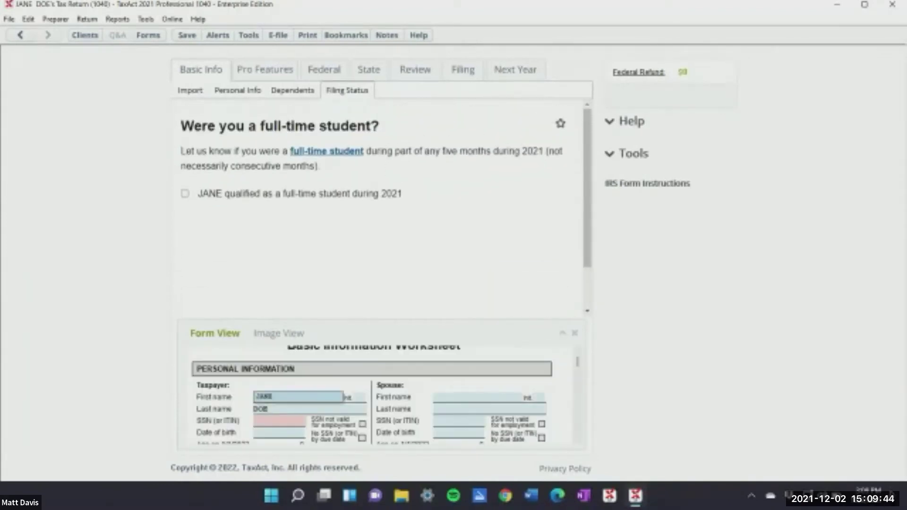
# Leave the full-time student option unchecked and answer No to health insurance obtained through a Marketplace
pyautogui.scroll(-2, 382, 208)
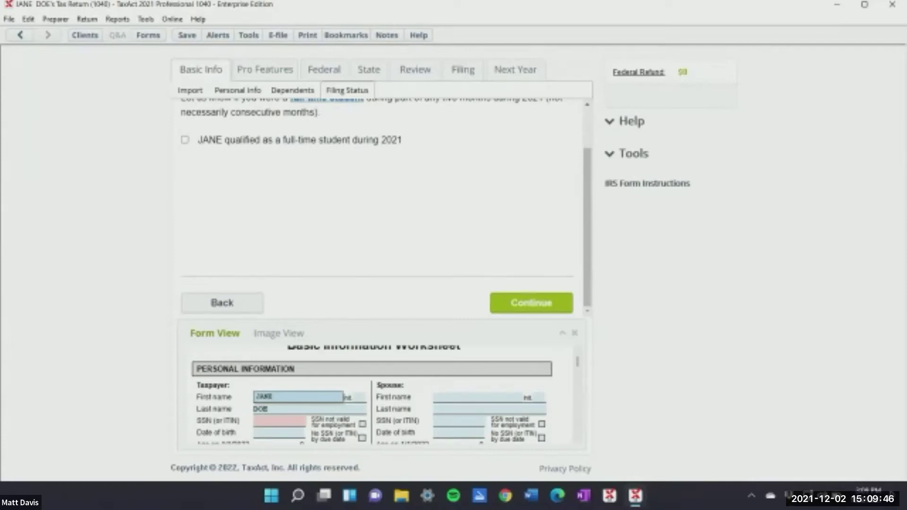
pyautogui.scroll(2, 382, 204)
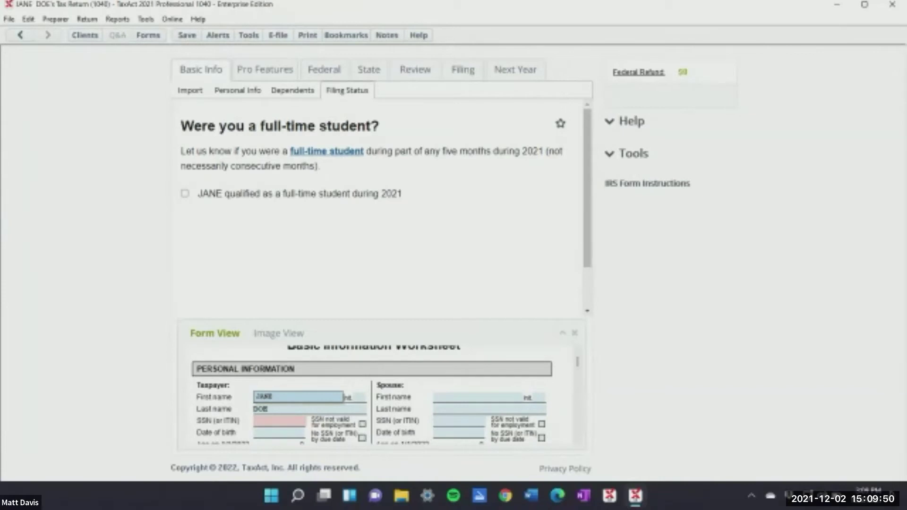
pyautogui.scroll(-2, 378, 208)
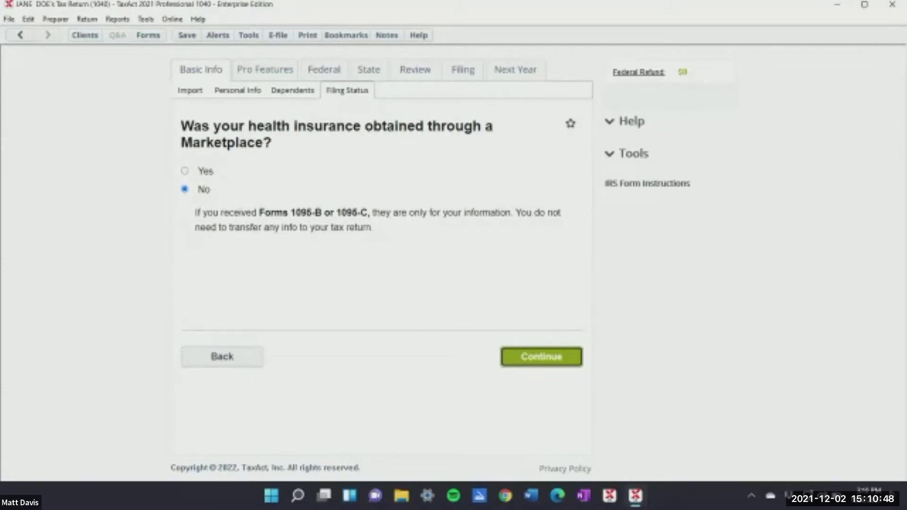
pyautogui.press('Return')
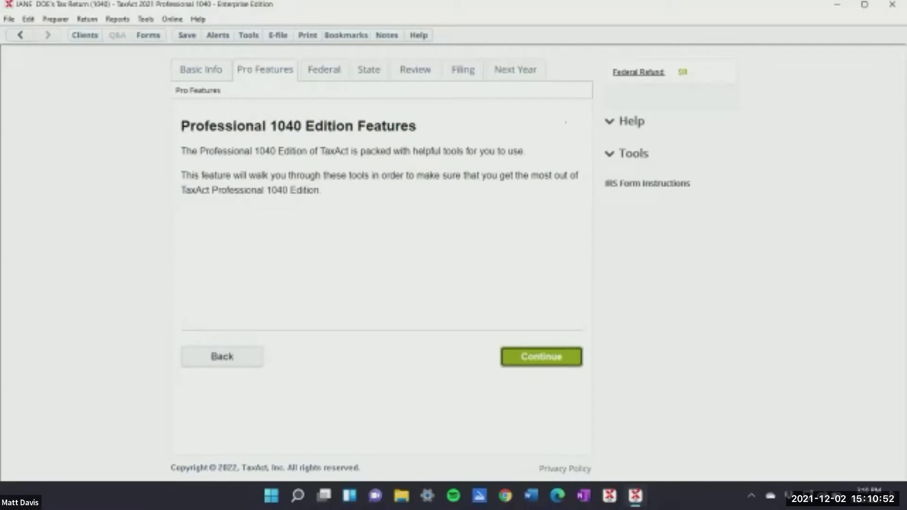
# Look through the Professional Features topic list and continue to the Federal Quick Q&A Topics
pyautogui.press('Return')
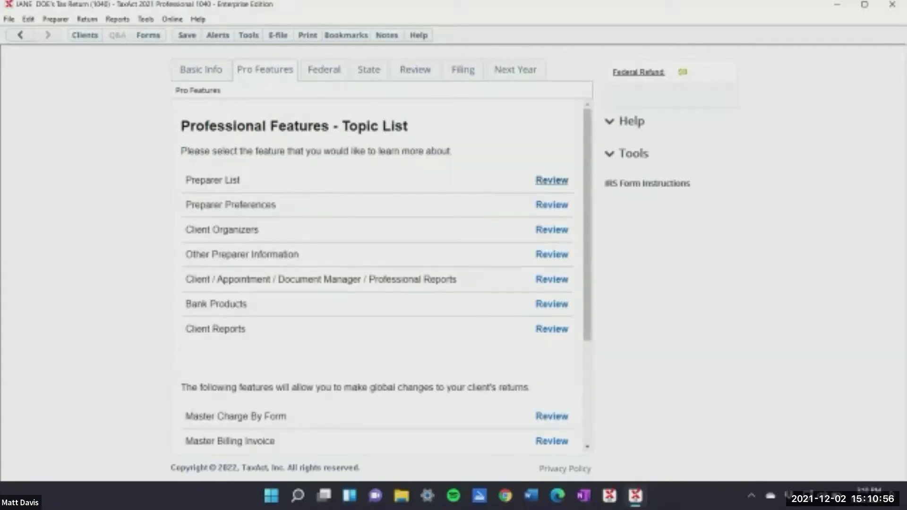
pyautogui.scroll(-3, 386, 272)
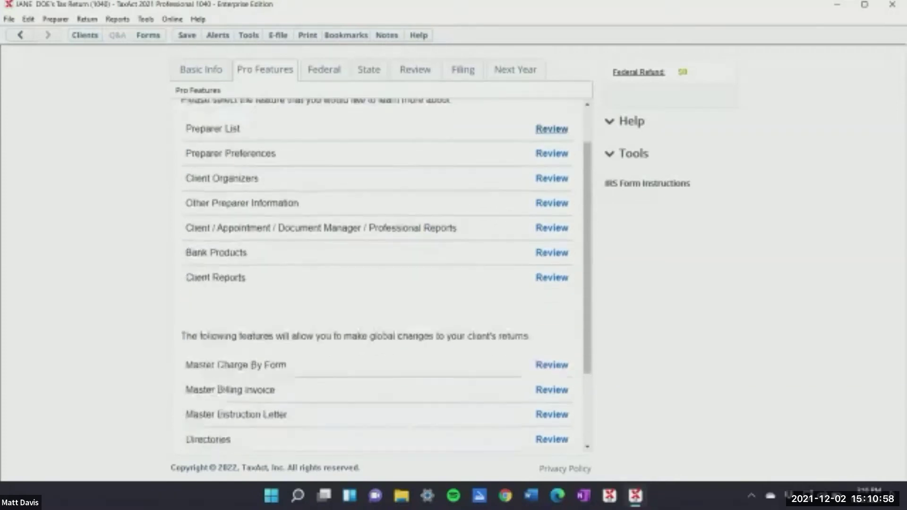
pyautogui.scroll(2, 386, 272)
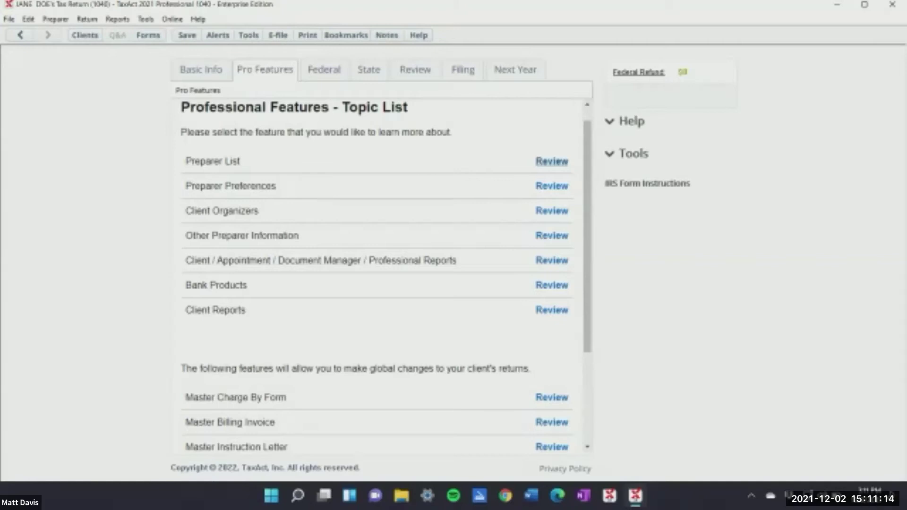
pyautogui.scroll(-3, 382, 281)
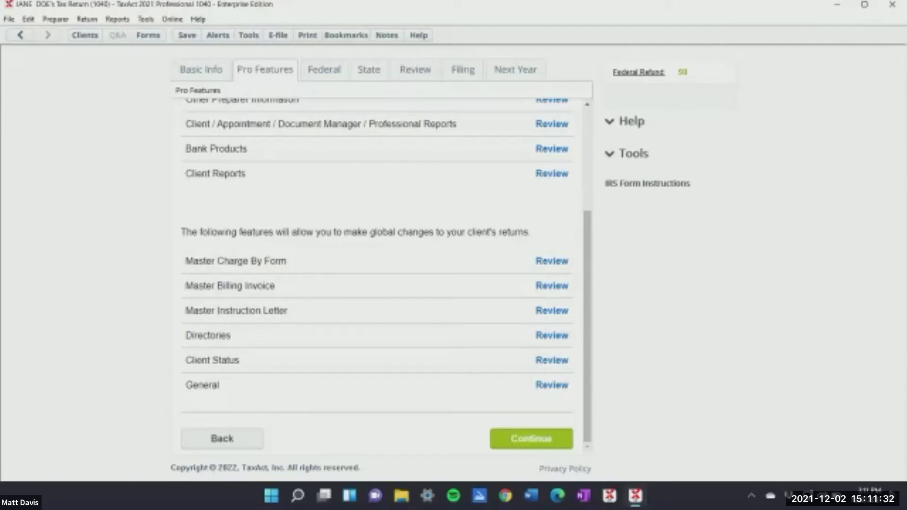
pyautogui.click(531, 438)
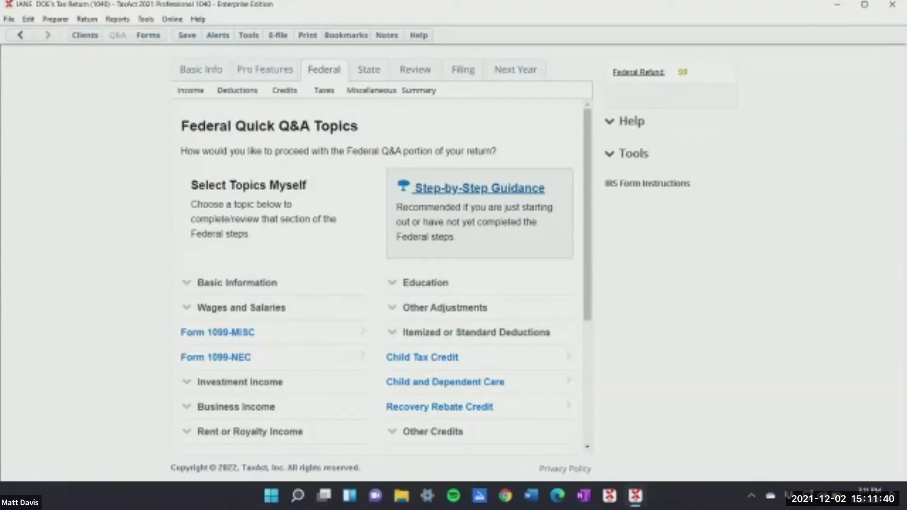
# Review the Recovery Rebate Credit topic with No for the 3rd stimulus payment, and return to the Federal topic list
pyautogui.scroll(-3, 381, 274)
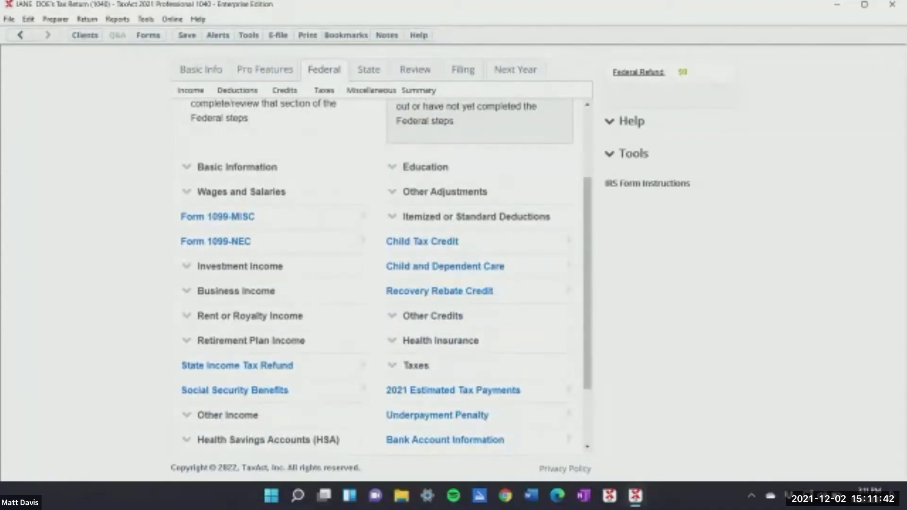
pyautogui.scroll(-2, 382, 272)
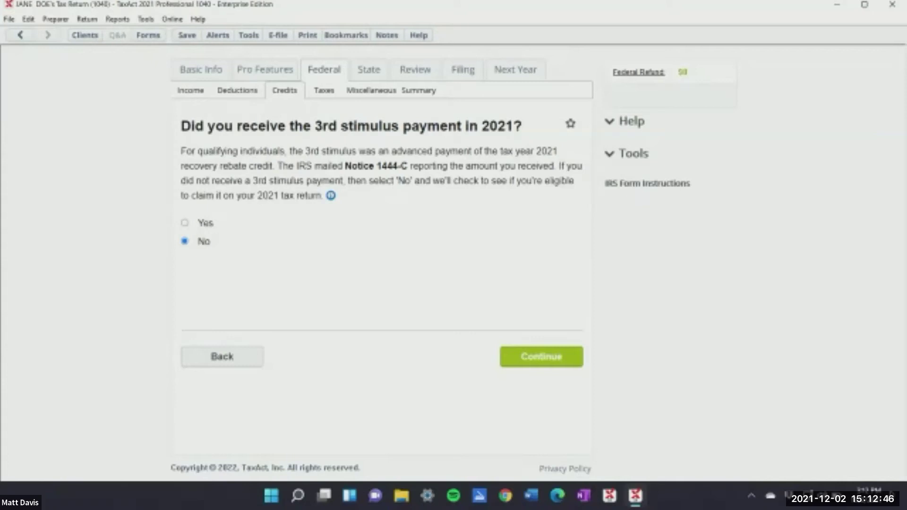
pyautogui.press('Return')
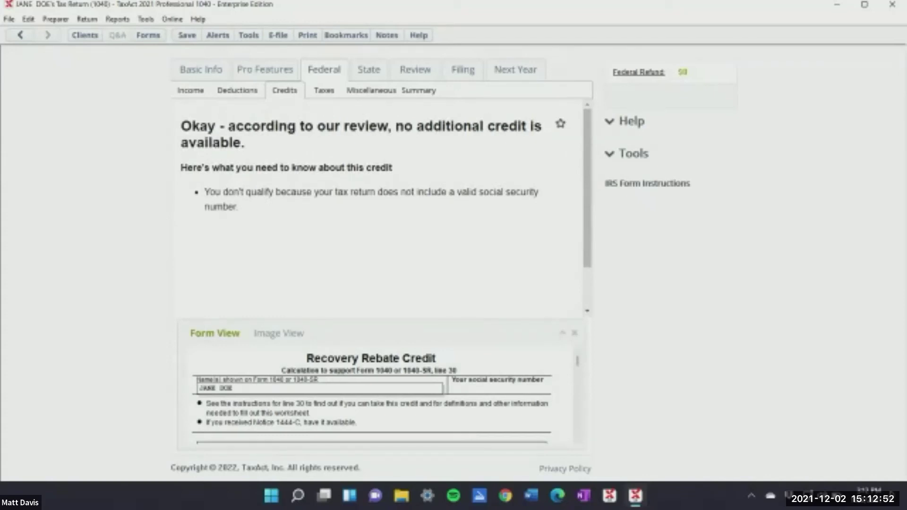
pyautogui.scroll(-1, 380, 208)
pyautogui.press('Return')
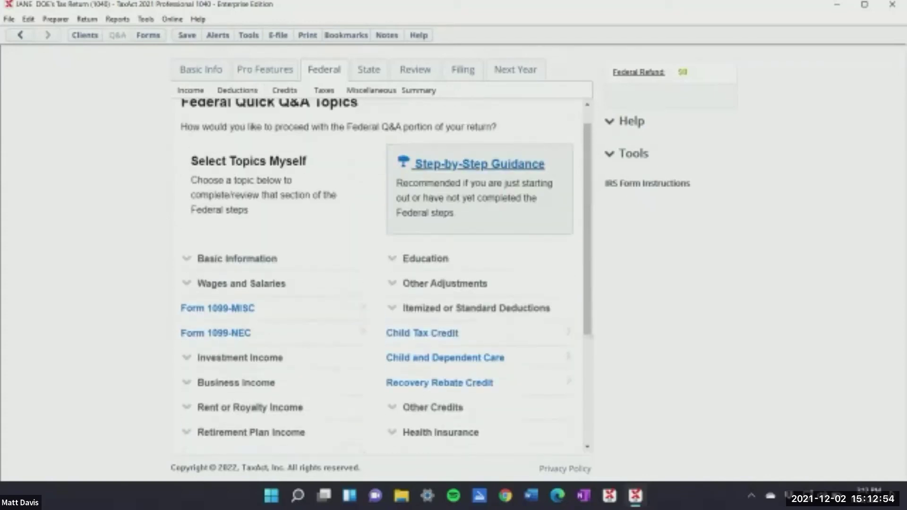
pyautogui.scroll(-2, 380, 275)
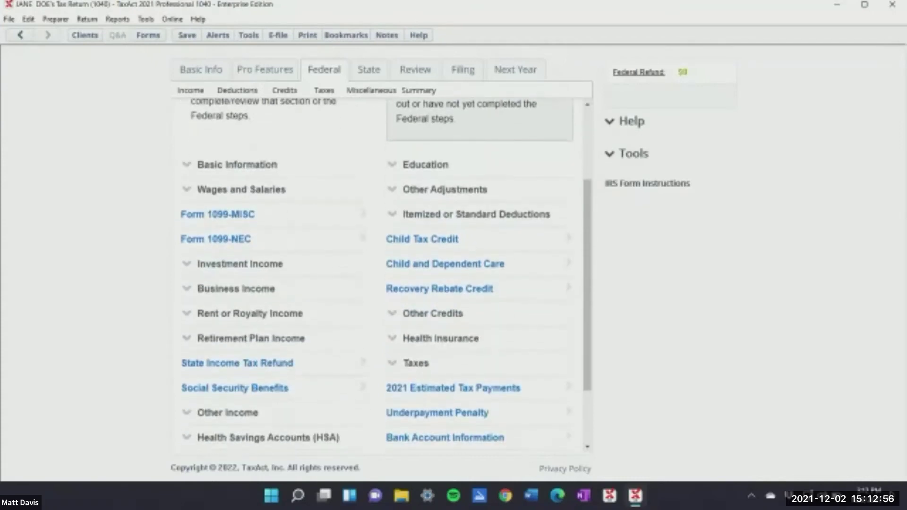
# Look through the rest of the Federal topic list, view the federal tax summary, and return to the topic list
pyautogui.scroll(-2, 380, 274)
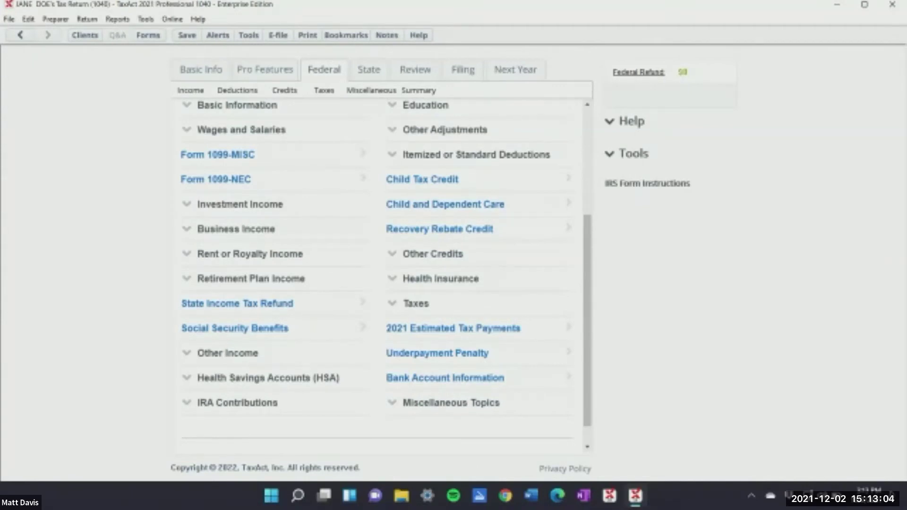
pyautogui.scroll(-1, 386, 274)
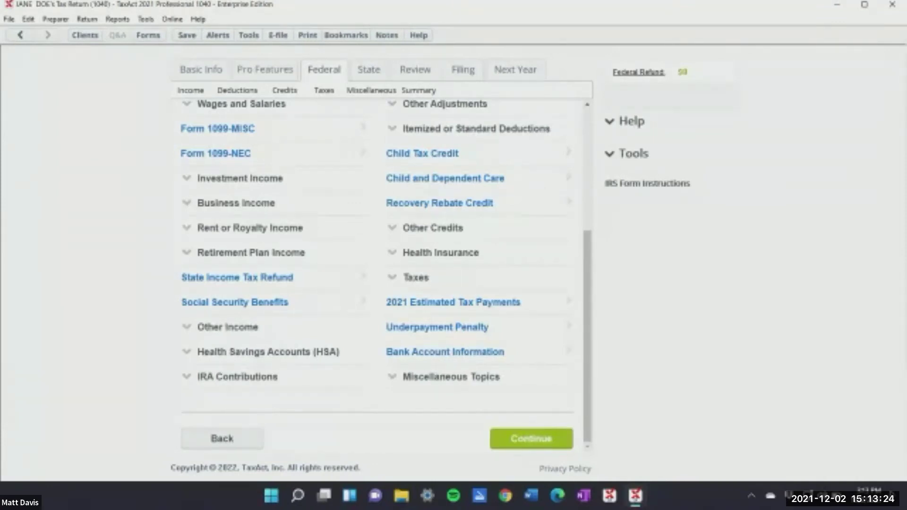
pyautogui.press('Return')
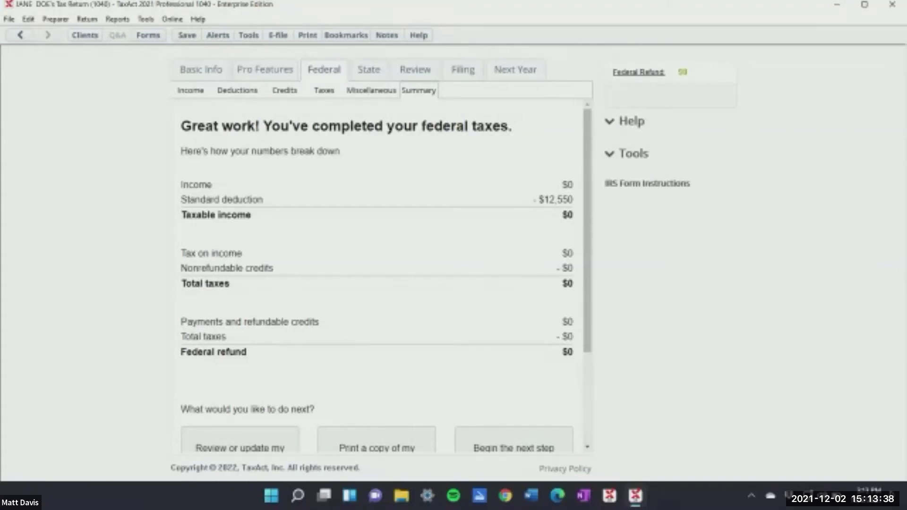
pyautogui.scroll(-5, 378, 278)
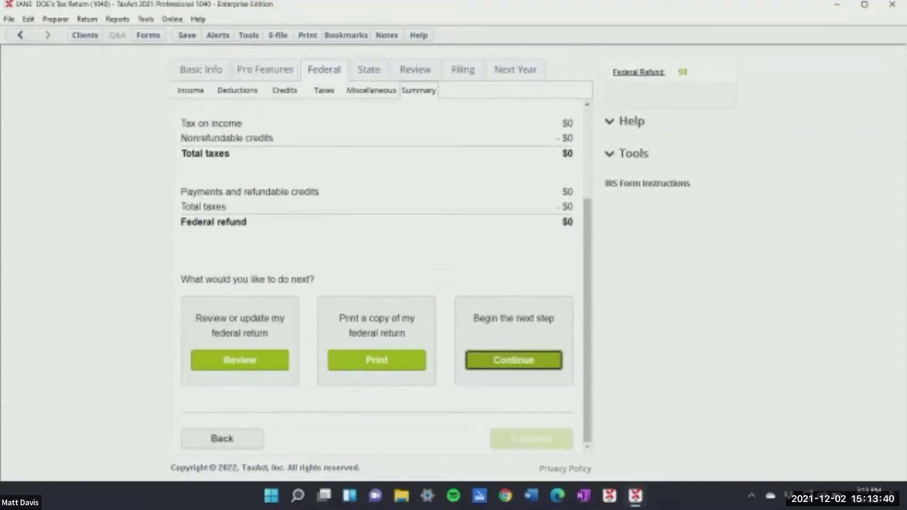
pyautogui.press('Return')
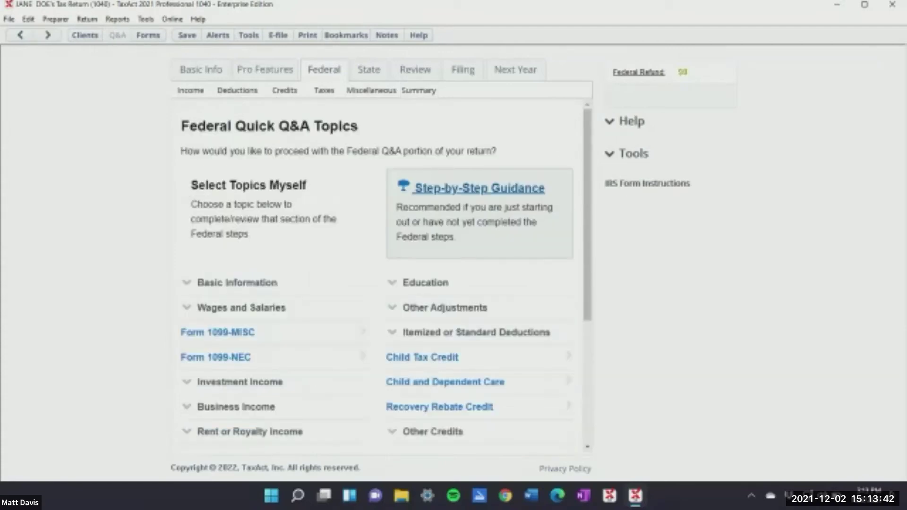
# Open the Child Tax Credit topic, examine the Image View beneath the advance payments question, and return to the Federal topic list
pyautogui.press('Return')
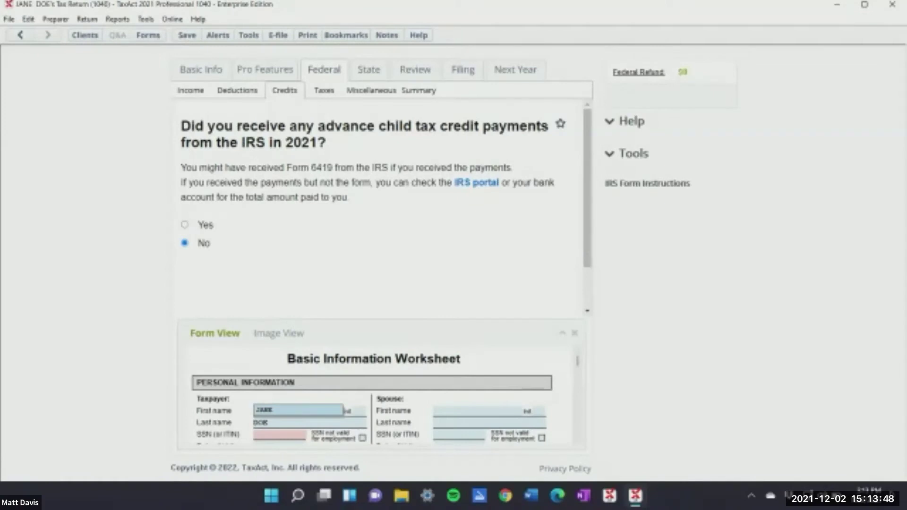
pyautogui.scroll(-2, 382, 207)
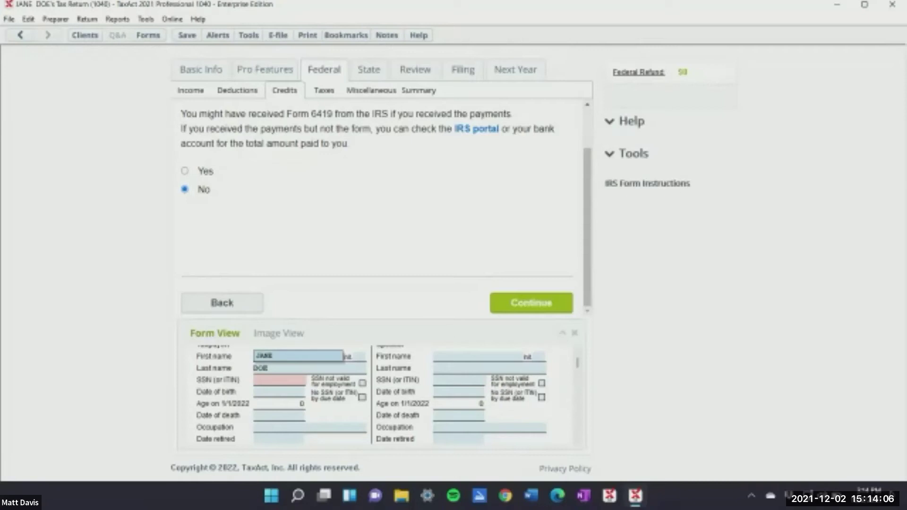
pyautogui.click(279, 333)
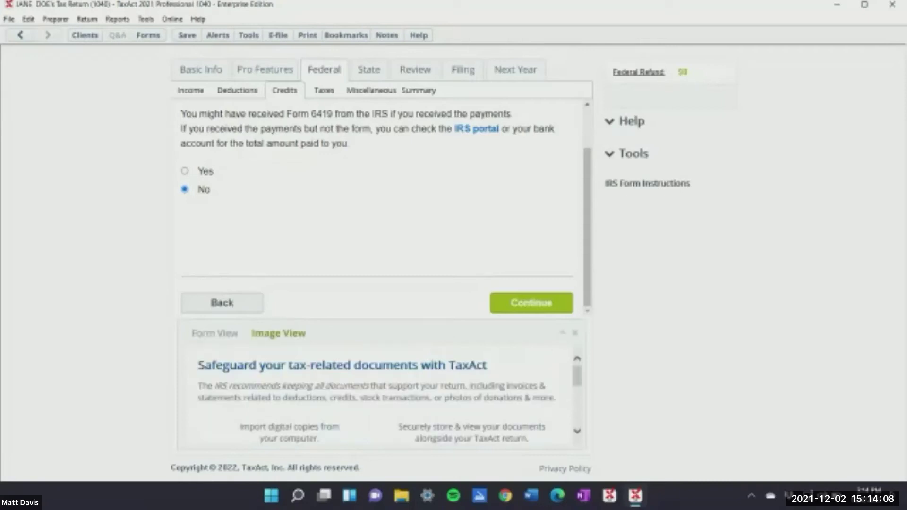
pyautogui.scroll(-5, 378, 392)
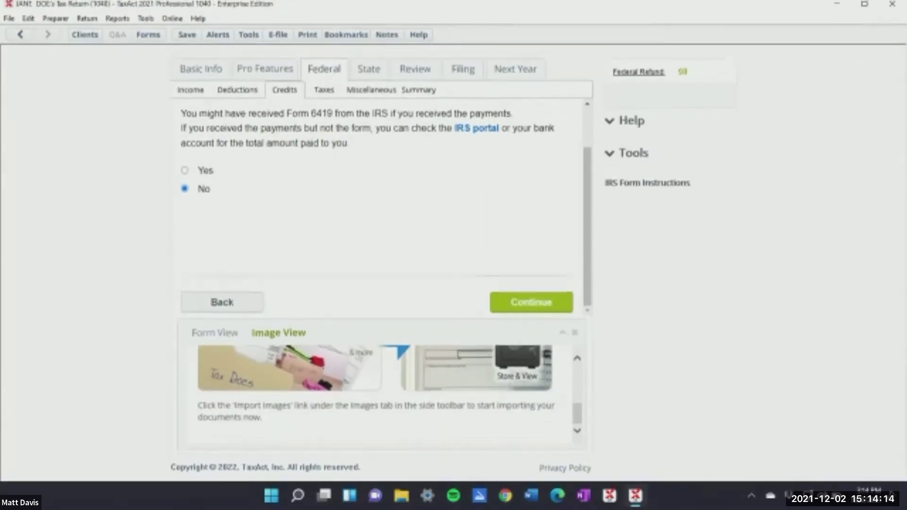
pyautogui.scroll(3, 378, 394)
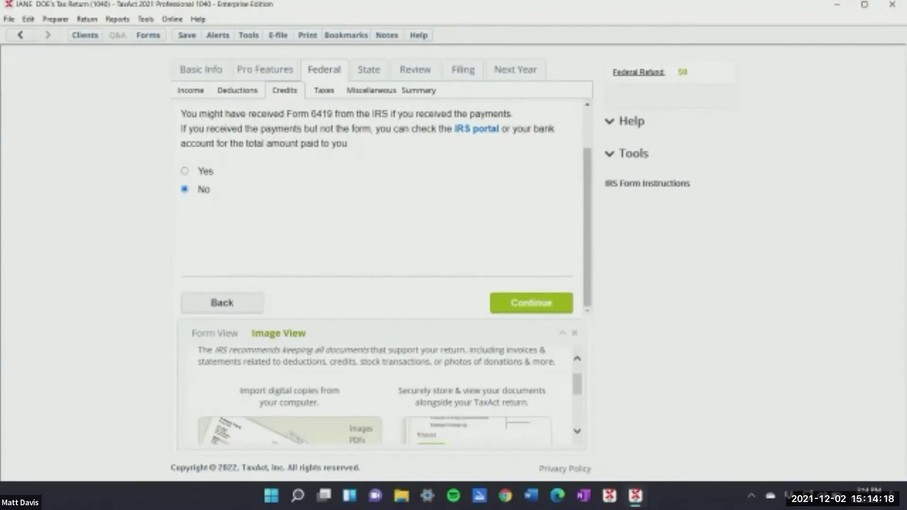
pyautogui.click(222, 303)
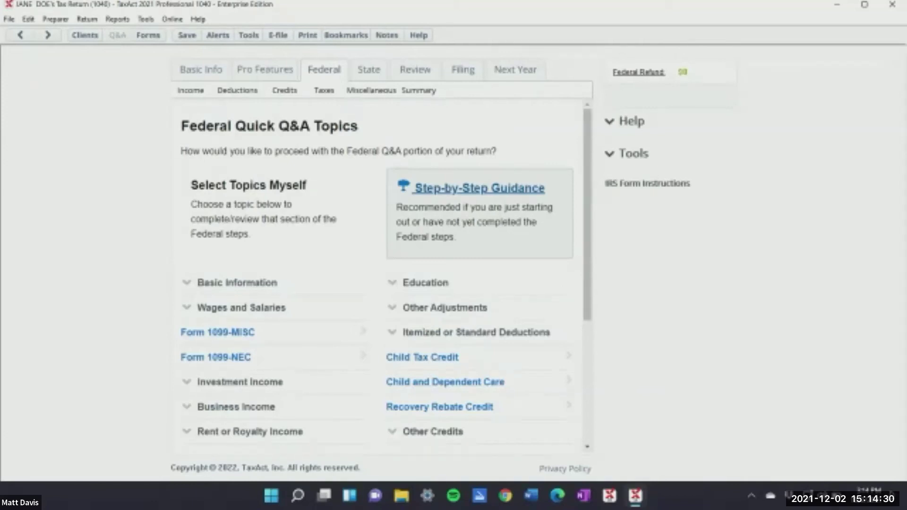
# Reopen the Child Tax Credit topic and look at the IRS Form Instructions index and the list of available tools
pyautogui.scroll(-3, 381, 274)
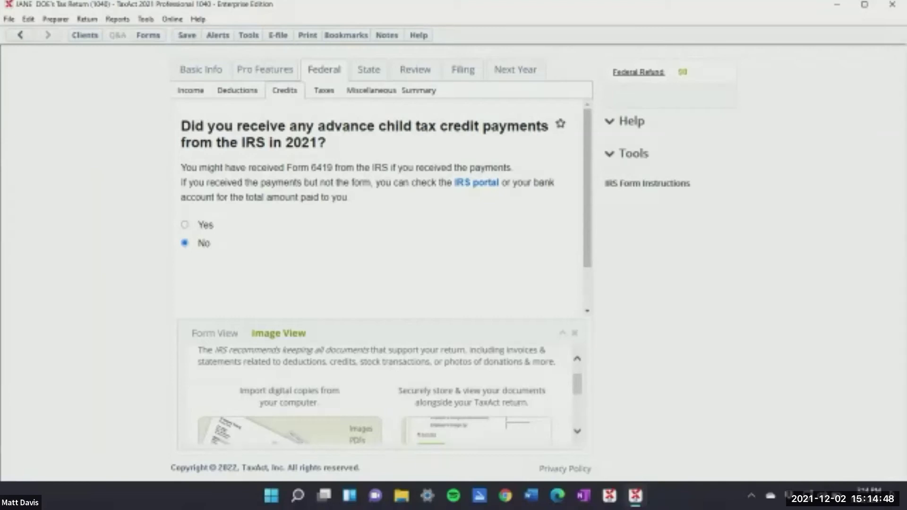
pyautogui.click(647, 183)
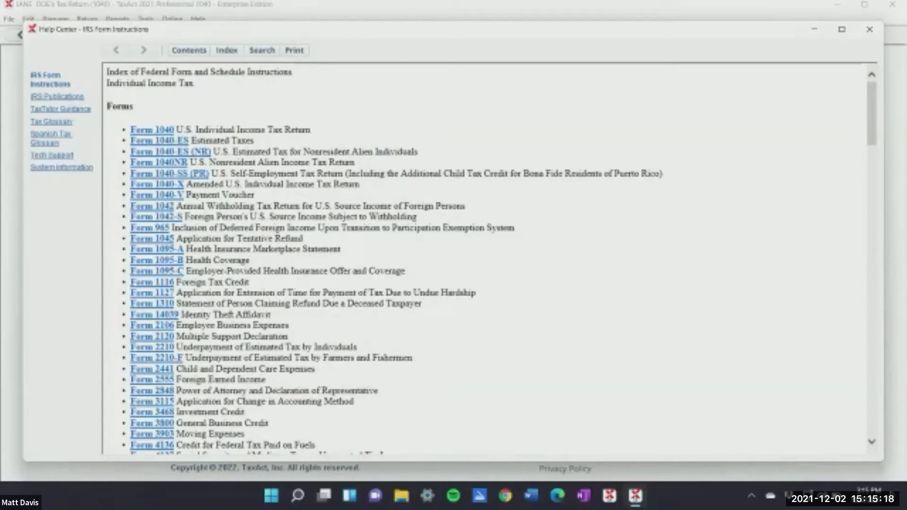
pyautogui.hotkey('alt', 'F4')
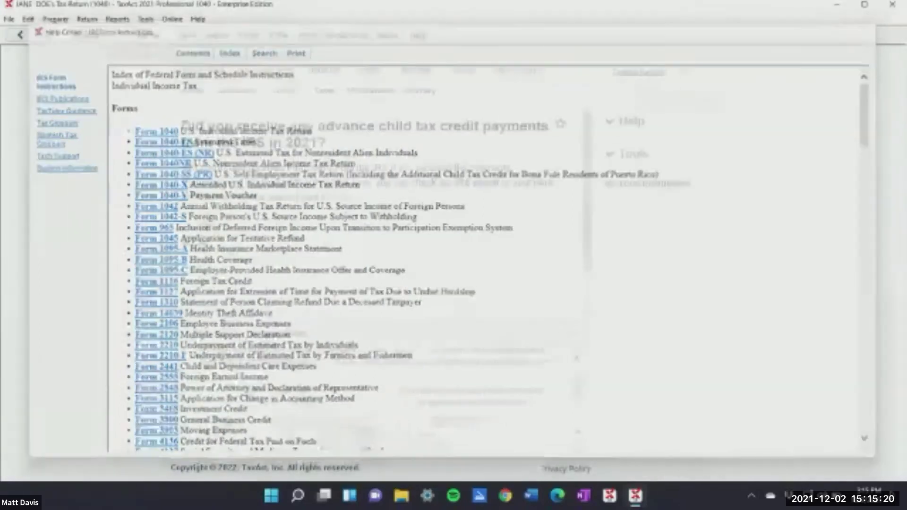
pyautogui.click(634, 153)
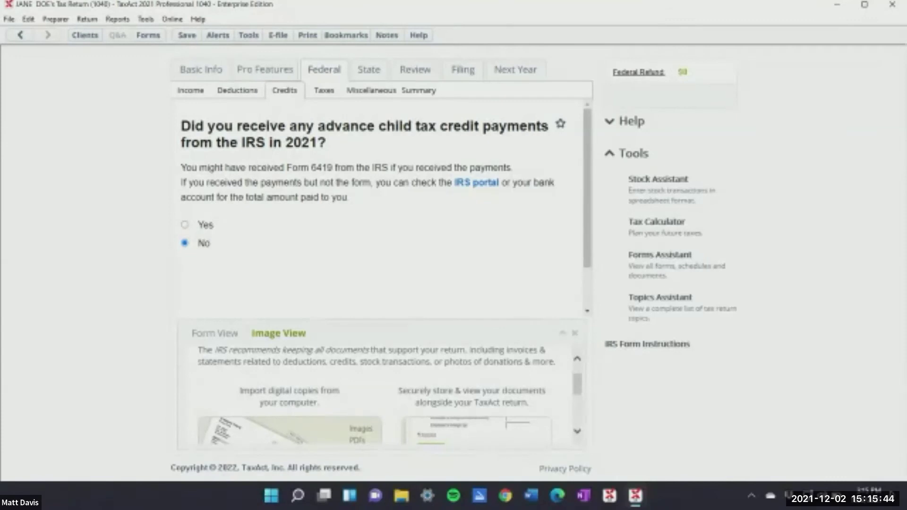
# Complete the Child Tax Credit topic with No for advance payments and None of the above for the disqualifying situations, viewing the disqualification explanation
pyautogui.scroll(-2, 382, 210)
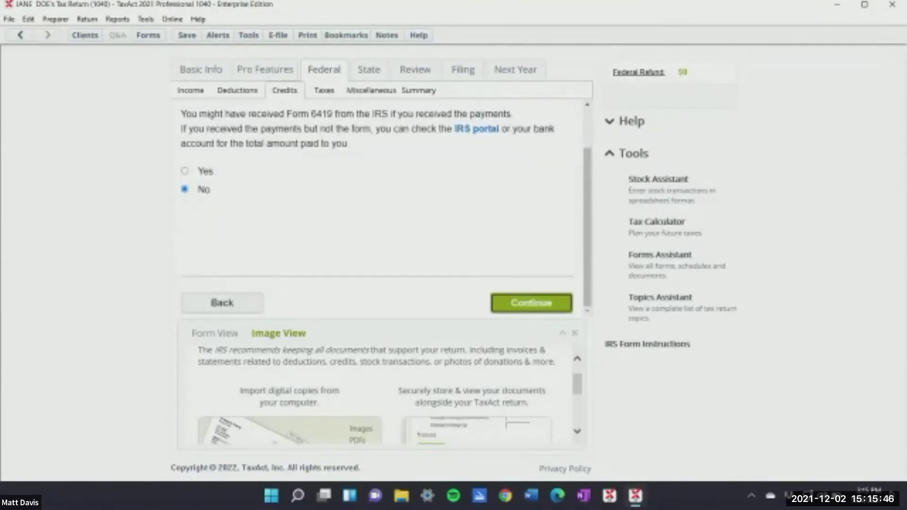
pyautogui.press('Return')
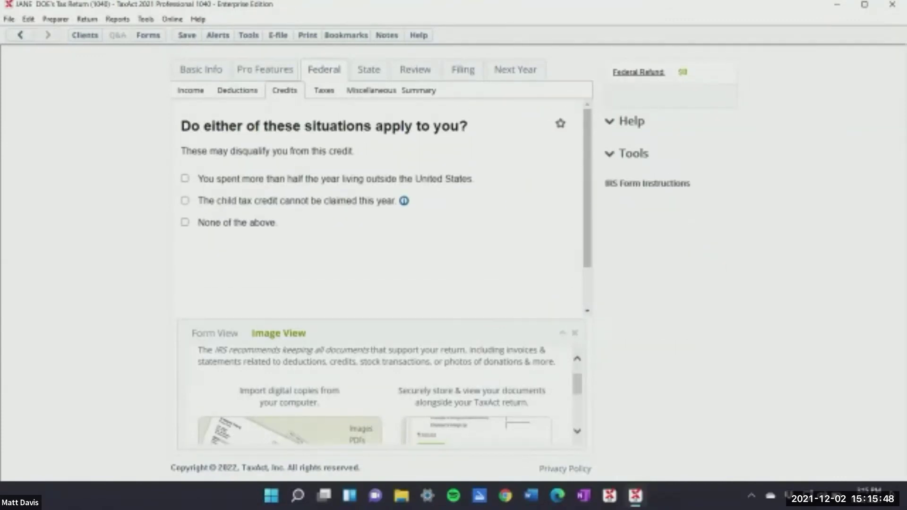
pyautogui.scroll(-1, 382, 208)
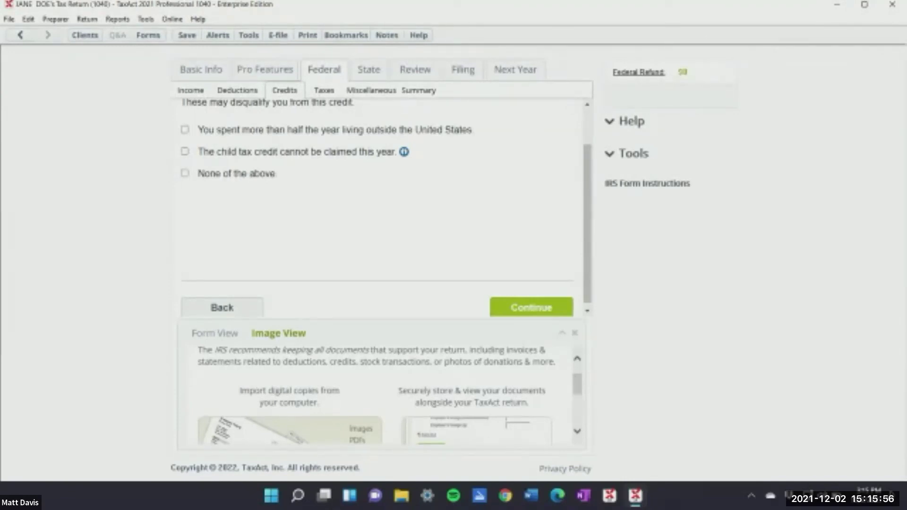
pyautogui.click(404, 152)
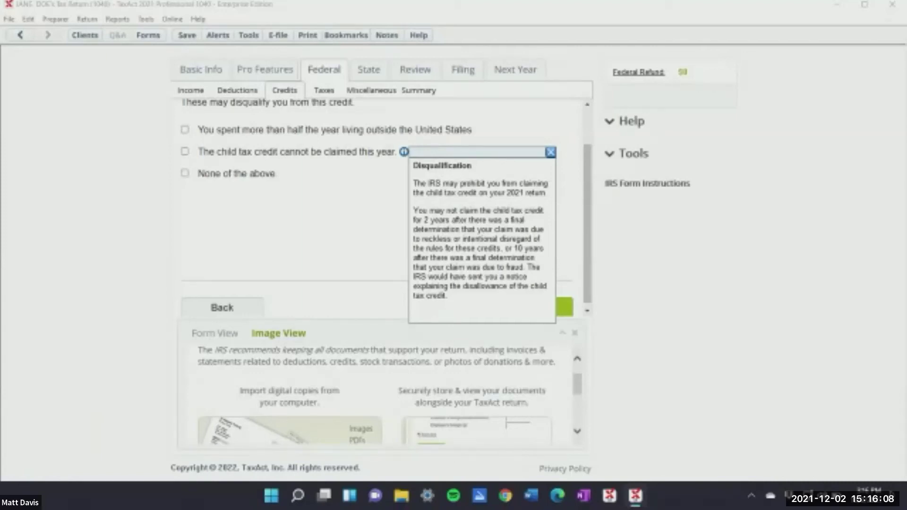
pyautogui.press('Escape')
pyautogui.click(184, 173)
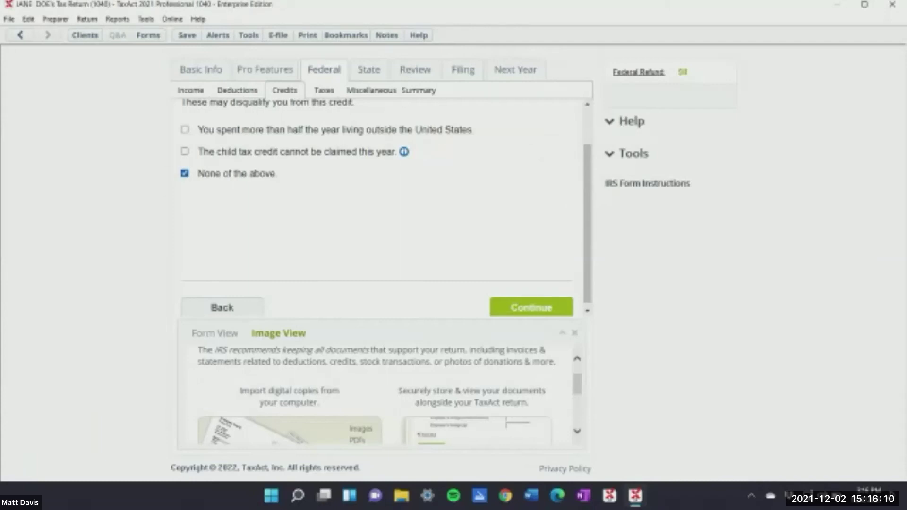
pyautogui.press('Return')
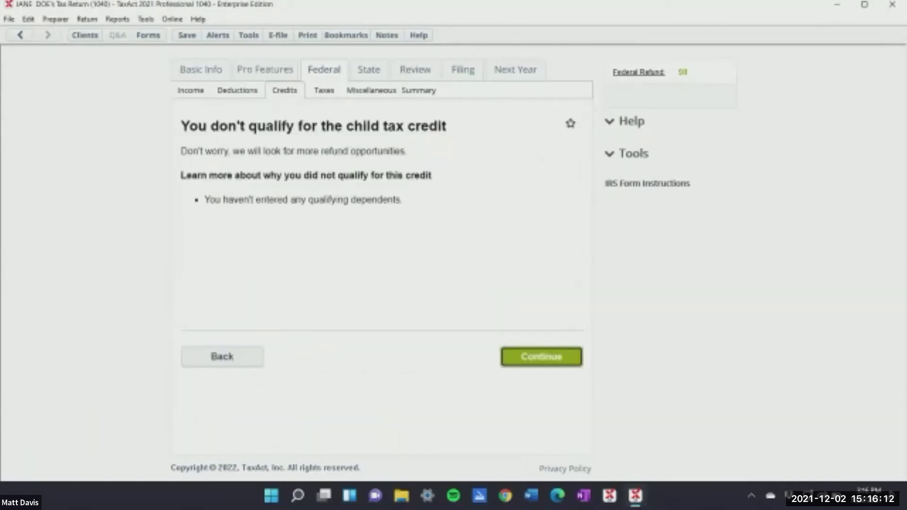
pyautogui.press('Return')
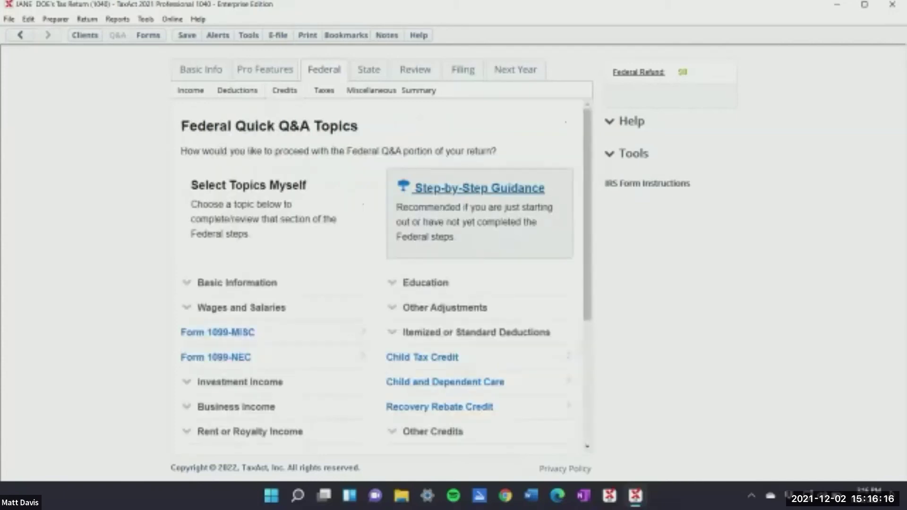
# View the federal tax summary again and choose to review or update the federal return
pyautogui.scroll(-5, 382, 272)
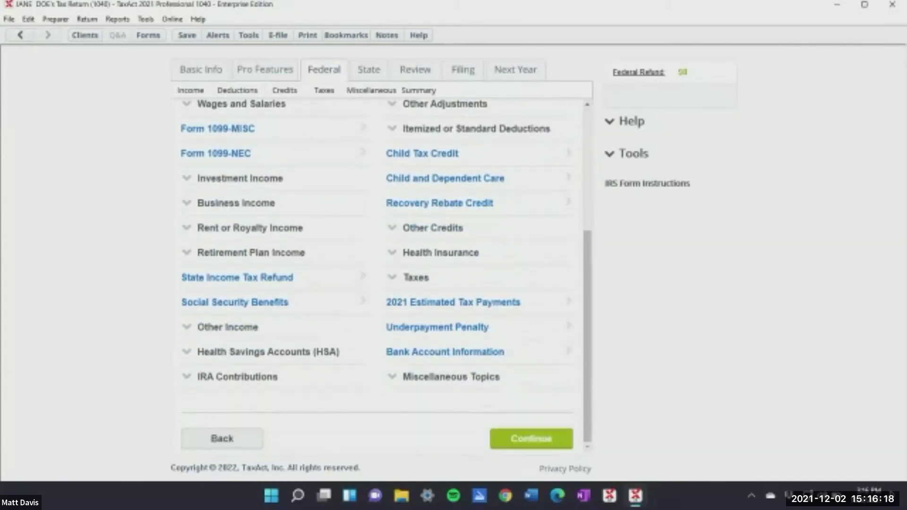
pyautogui.press('Return')
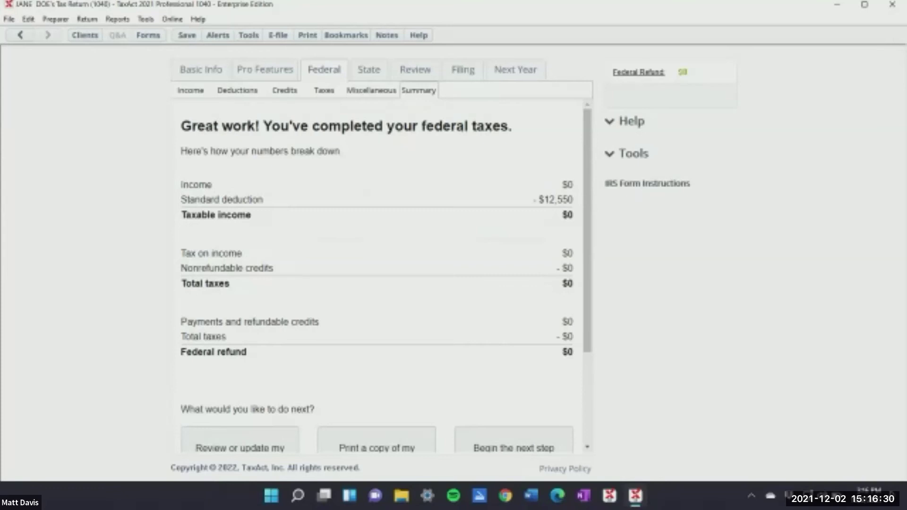
pyautogui.scroll(-3, 378, 279)
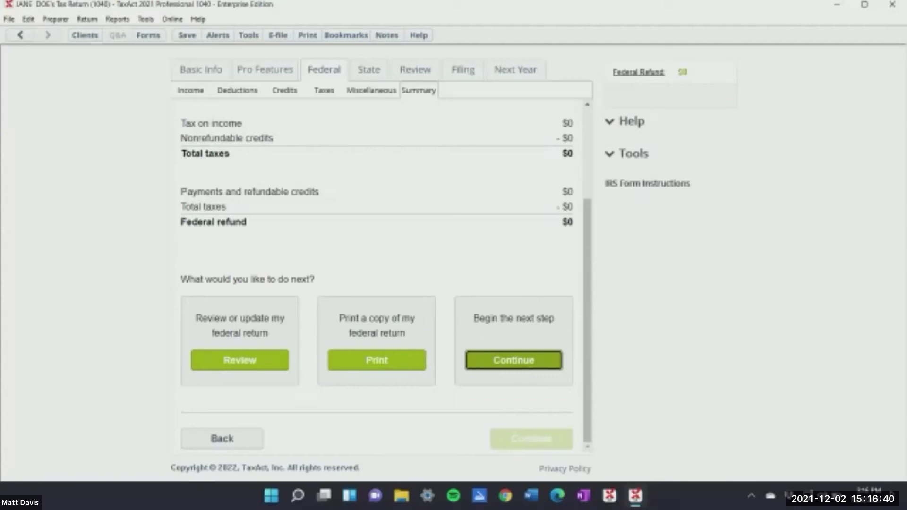
pyautogui.hotkey('shift', 'Tab')
pyautogui.hotkey('shift', 'Tab')
pyautogui.press('Return')
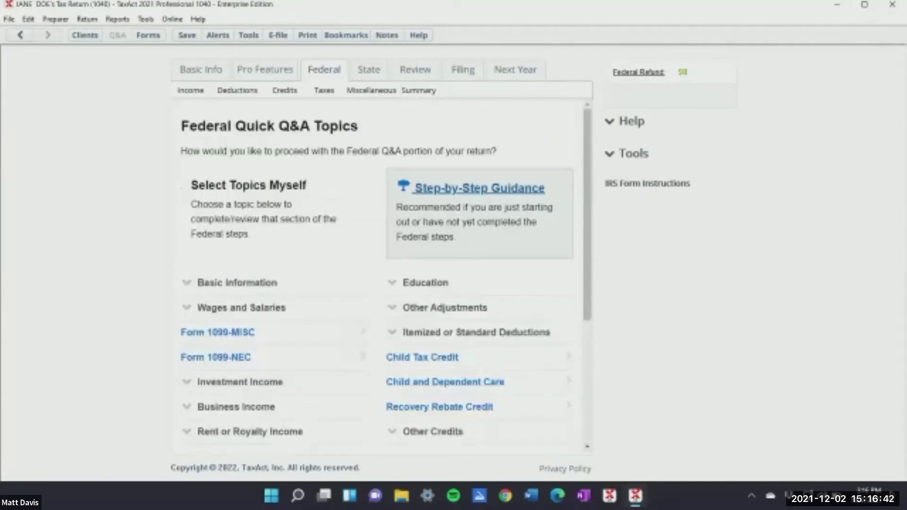
# From the federal summary, view the Print Center's client return options and close it without printing
pyautogui.scroll(-5, 382, 274)
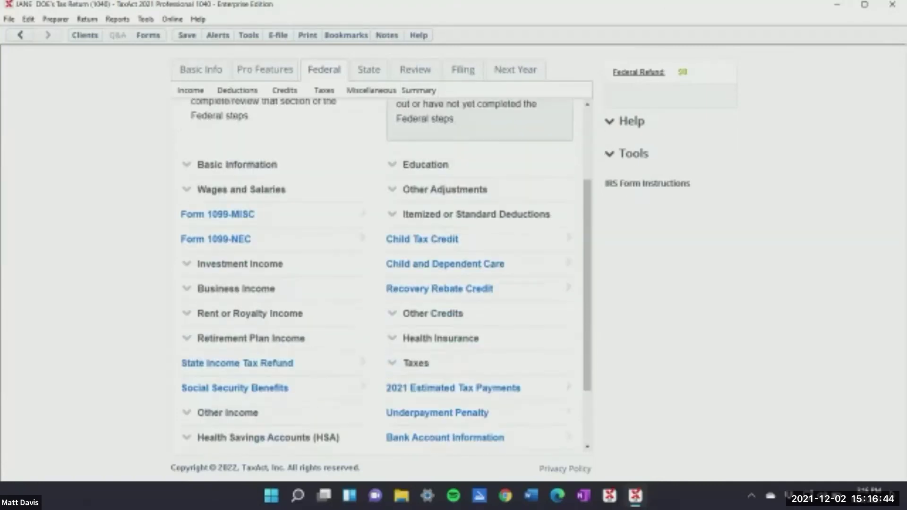
pyautogui.press('Return')
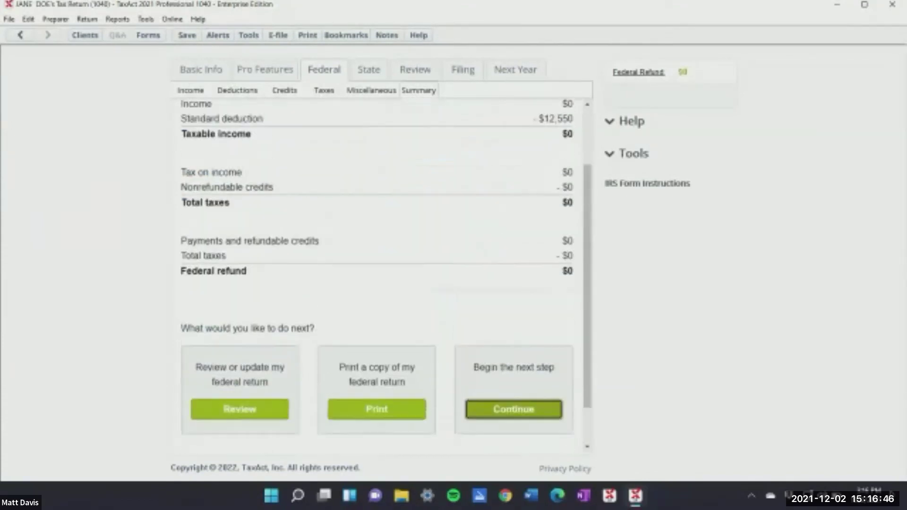
pyautogui.hotkey('shift', 'Tab')
pyautogui.press('Return')
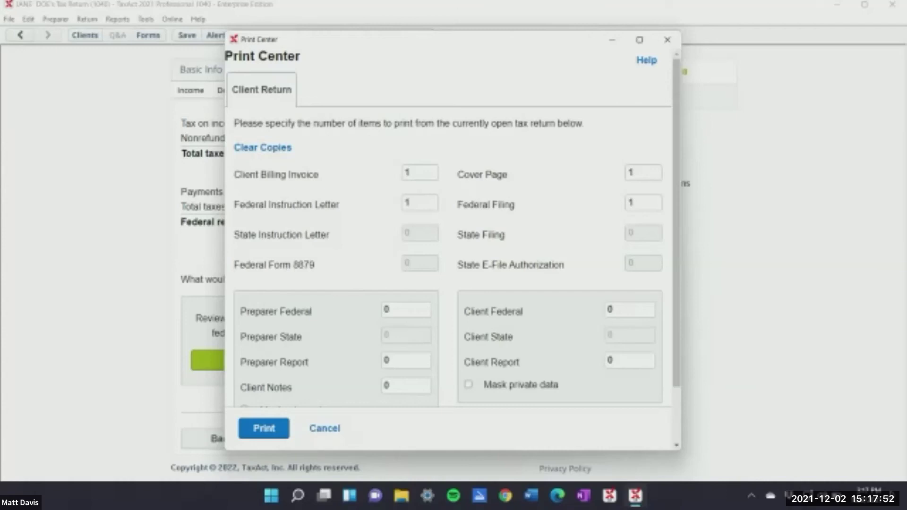
pyautogui.press('Escape')
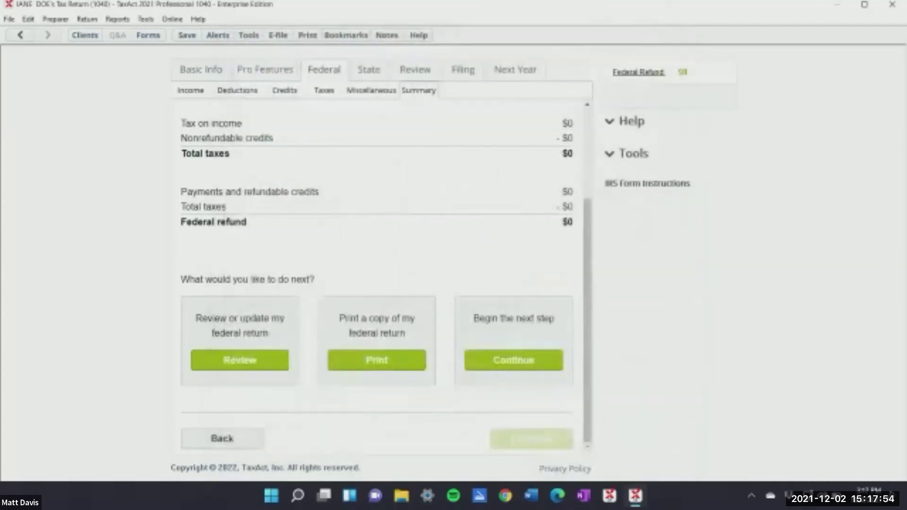
# Begin the return review and check for TaxAct updates, saving the open return and proceeding to Alerts without installing the Federal 1040 update
pyautogui.press('Tab')
pyautogui.press('Return')
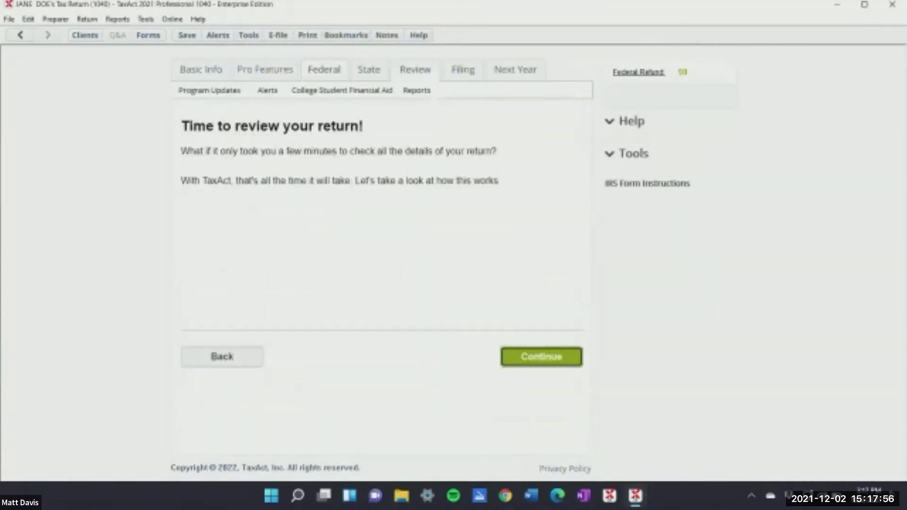
pyautogui.press('Return')
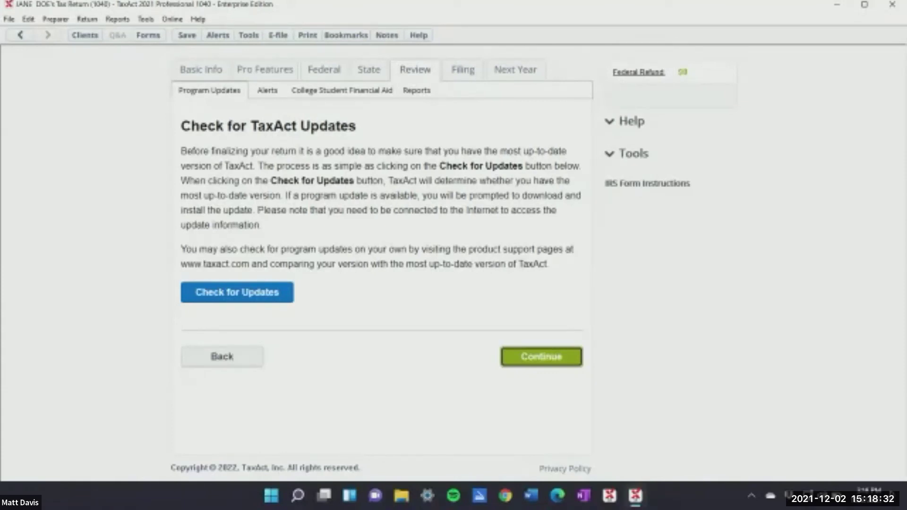
pyautogui.click(237, 292)
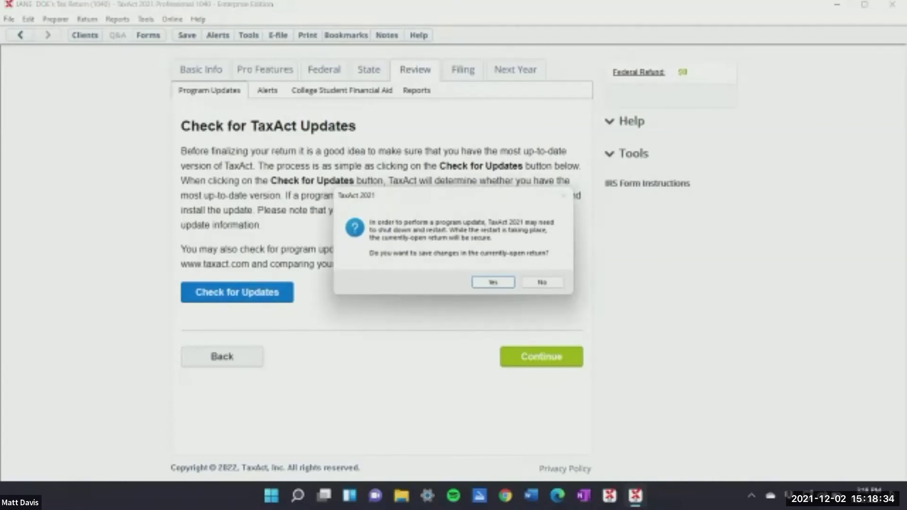
pyautogui.press('Return')
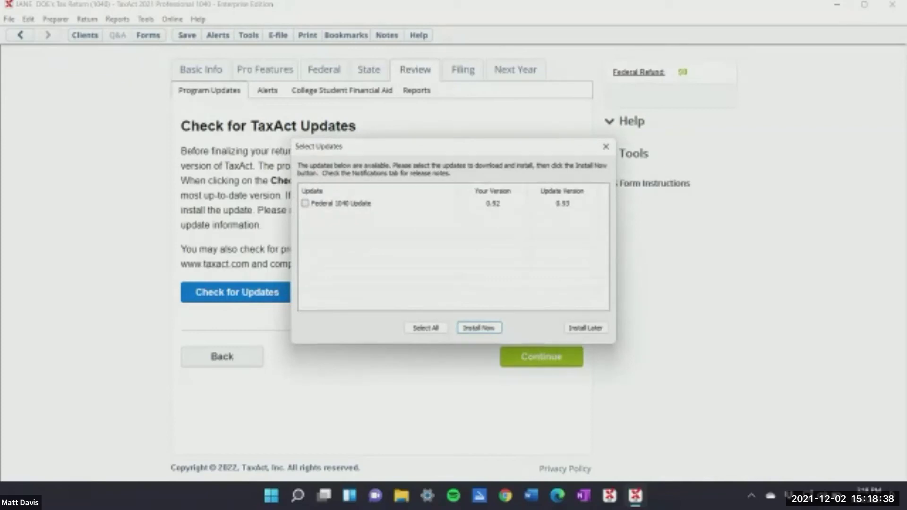
pyautogui.press('Escape')
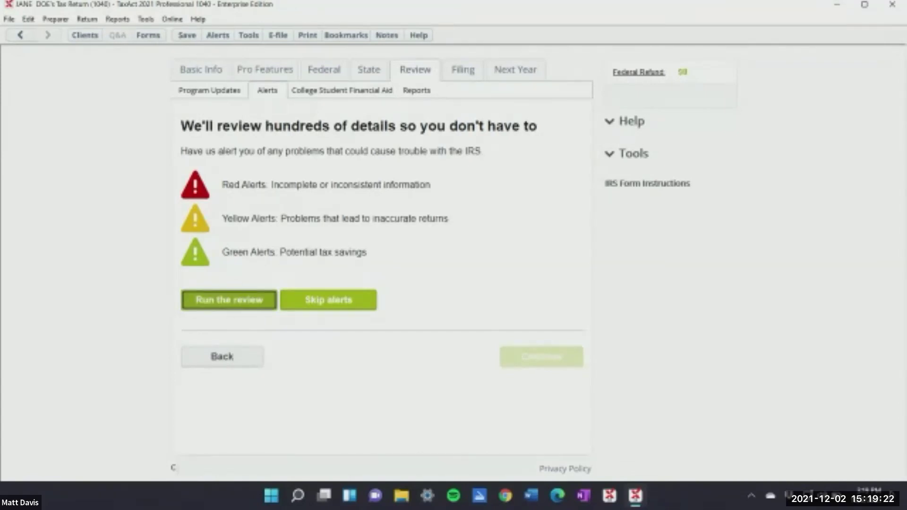
# Run the alerts review, view the alert about the missing social security number, and return to the Alerts introduction
pyautogui.click(229, 300)
pyautogui.scroll(-2, 378, 208)
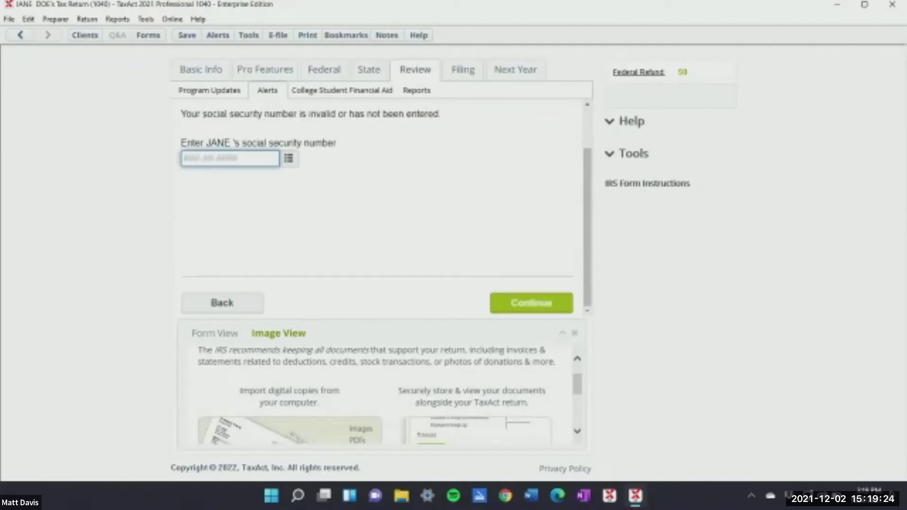
pyautogui.click(222, 303)
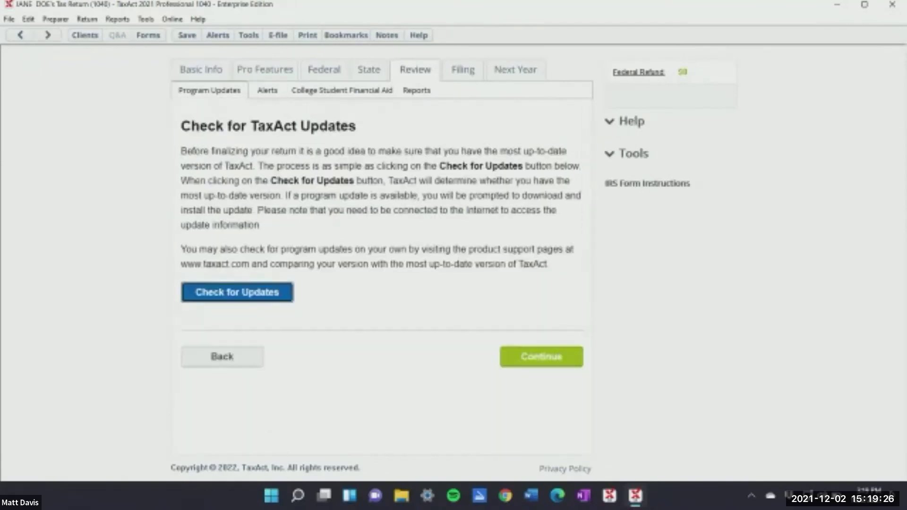
pyautogui.click(542, 357)
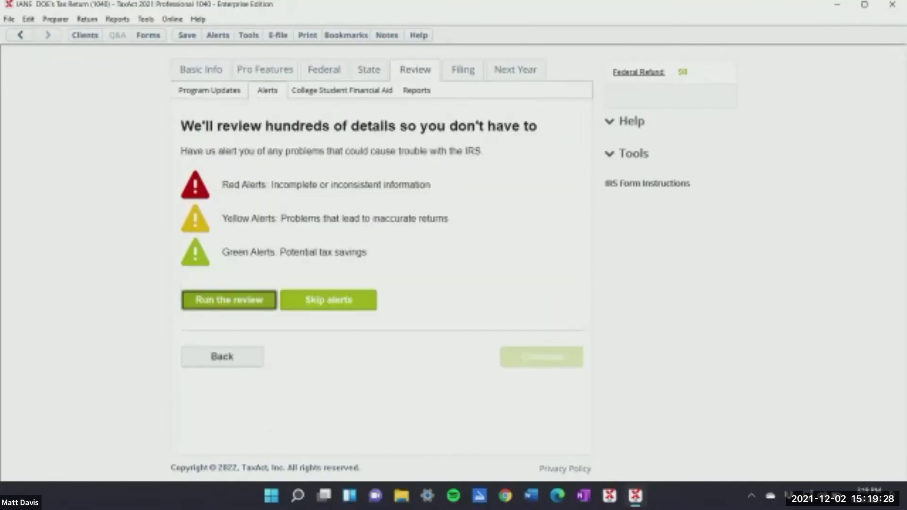
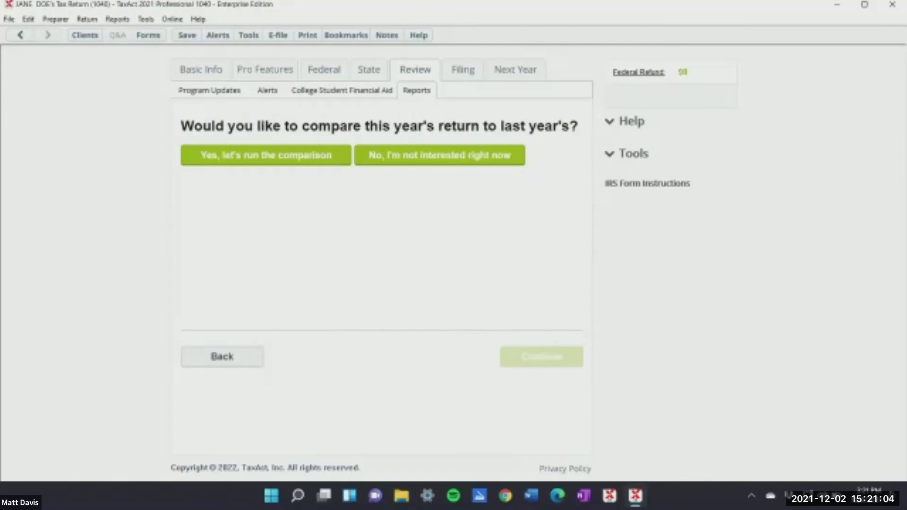
# Decline the comparison with last year's return and go through the Next Year section from Form W-4 Withholding and Tax Calculator to the Exit page
pyautogui.click(439, 155)
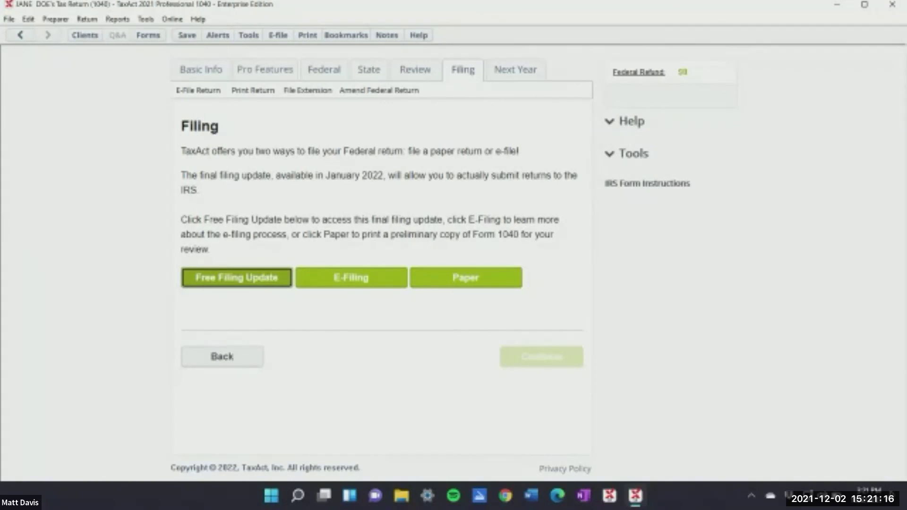
pyautogui.click(516, 70)
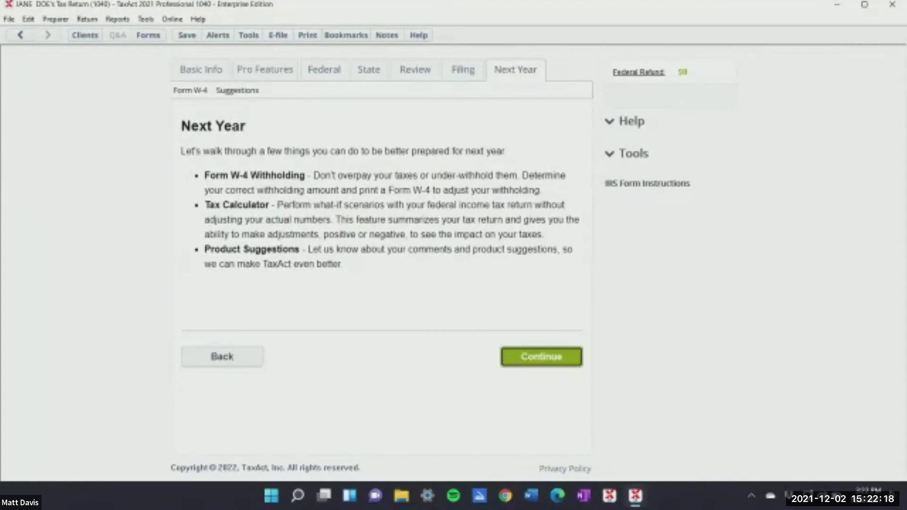
pyautogui.press('Return')
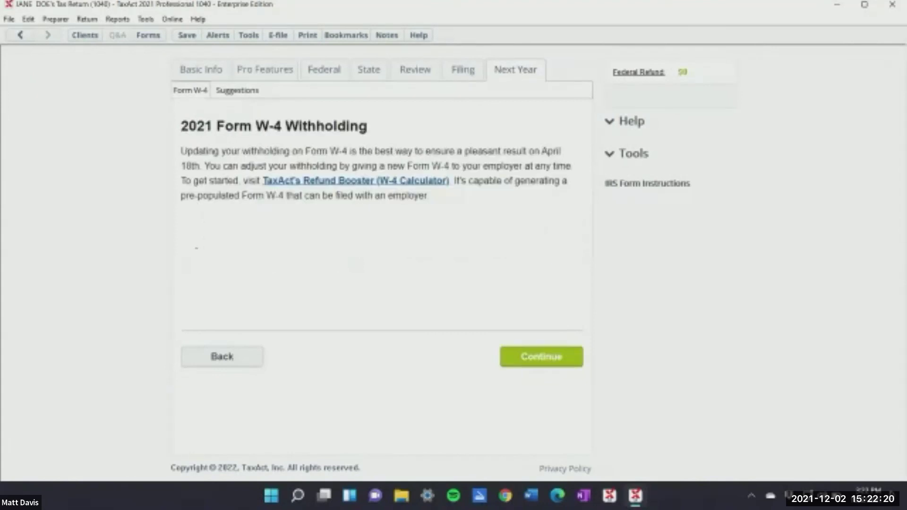
pyautogui.press('Return')
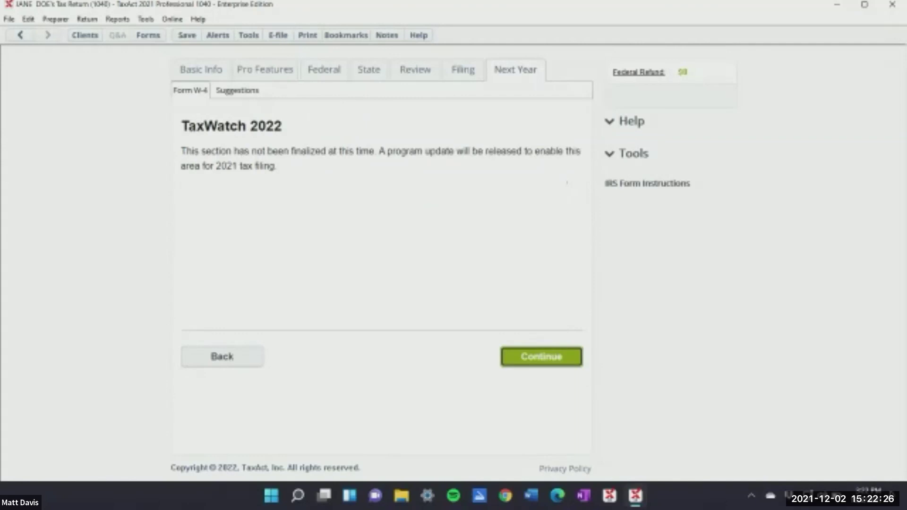
pyautogui.press('Return')
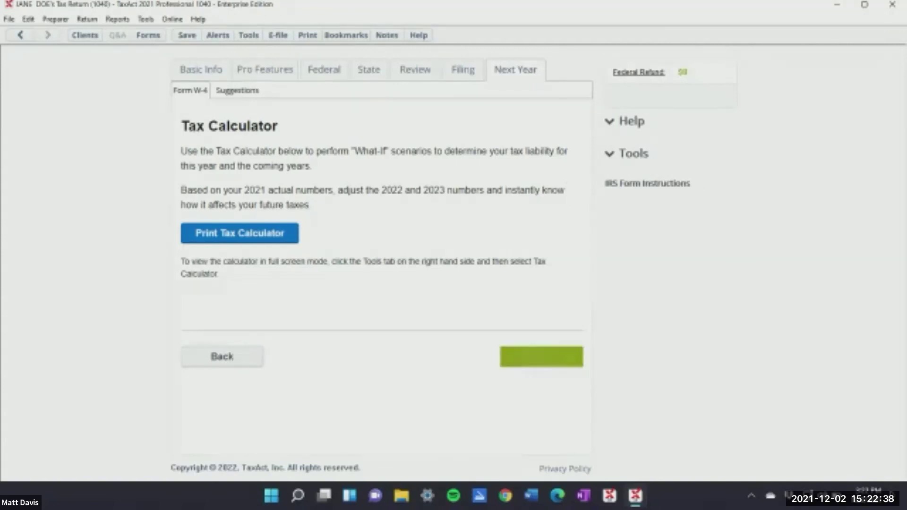
pyautogui.click(542, 356)
pyautogui.click(541, 357)
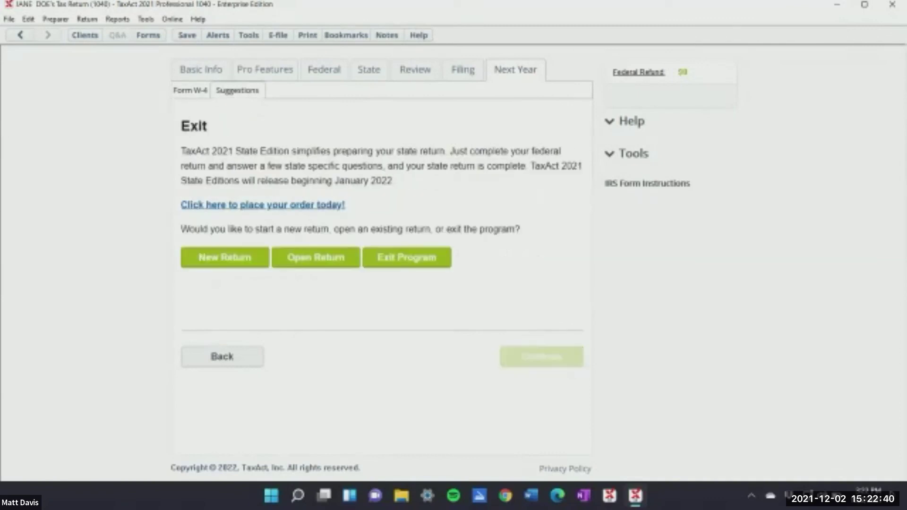